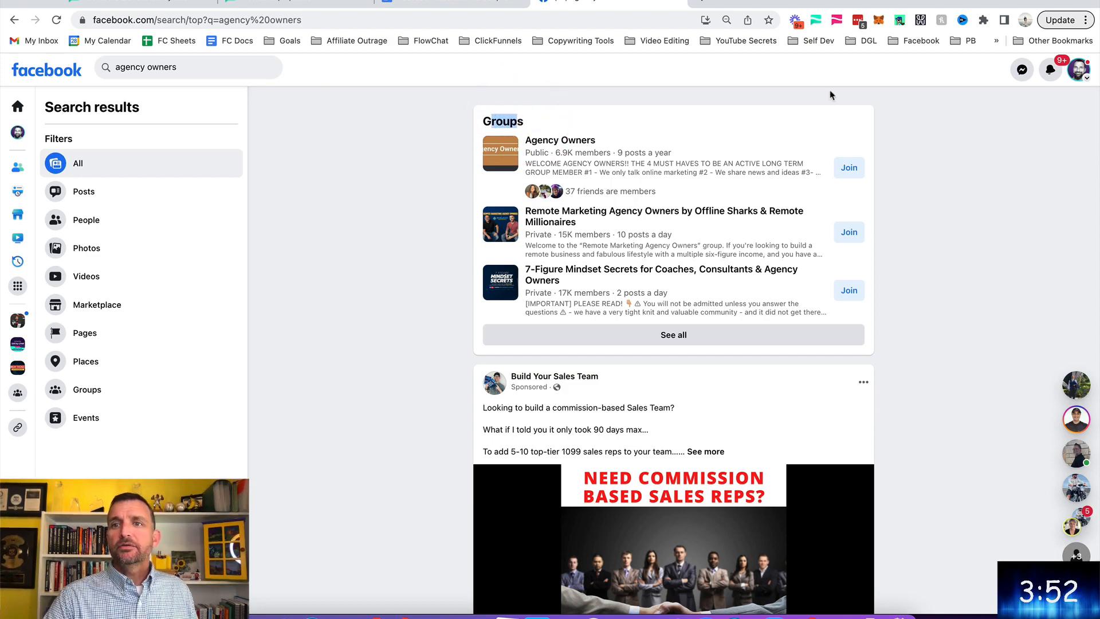
Review the FlowChat extension's supported Facebook sources, highlighting Group Members and Likes
click(834, 21)
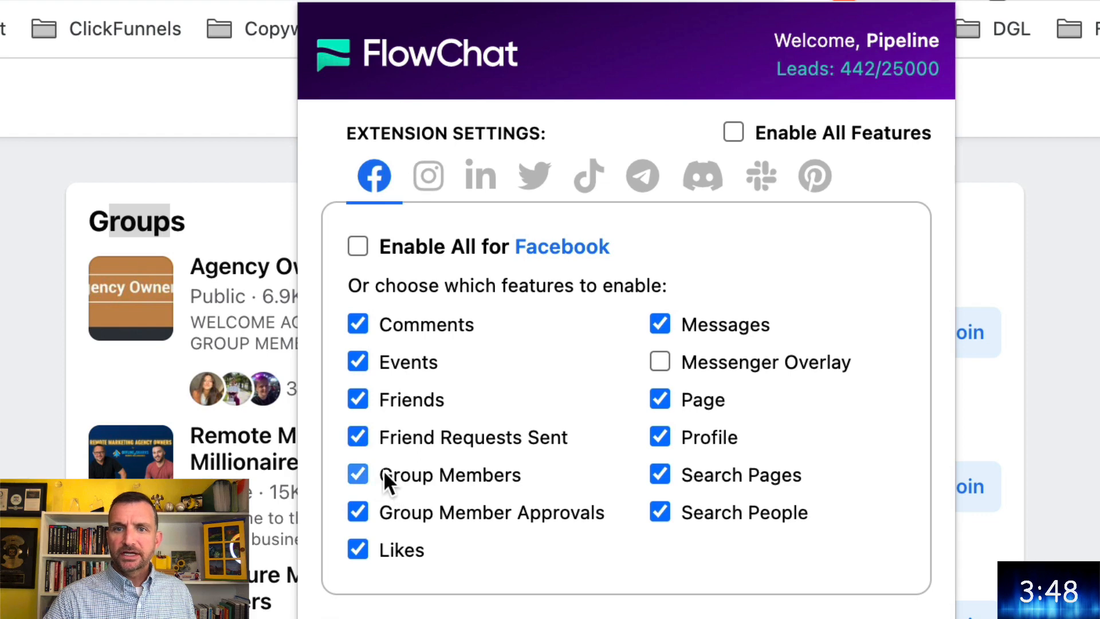
drag(383, 471, 555, 462)
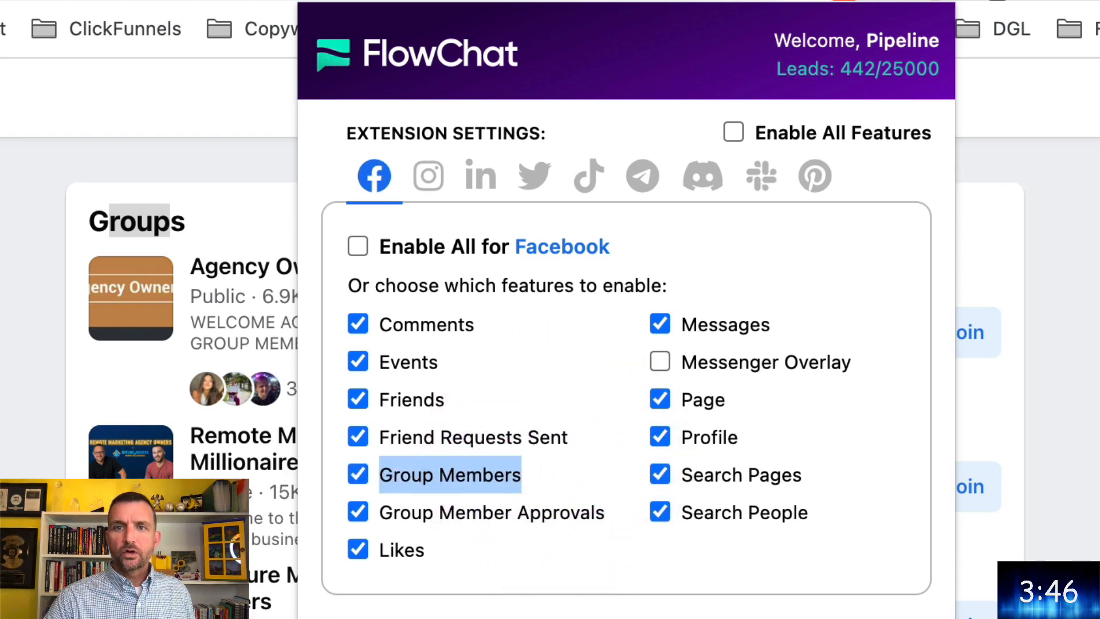
drag(381, 546, 439, 547)
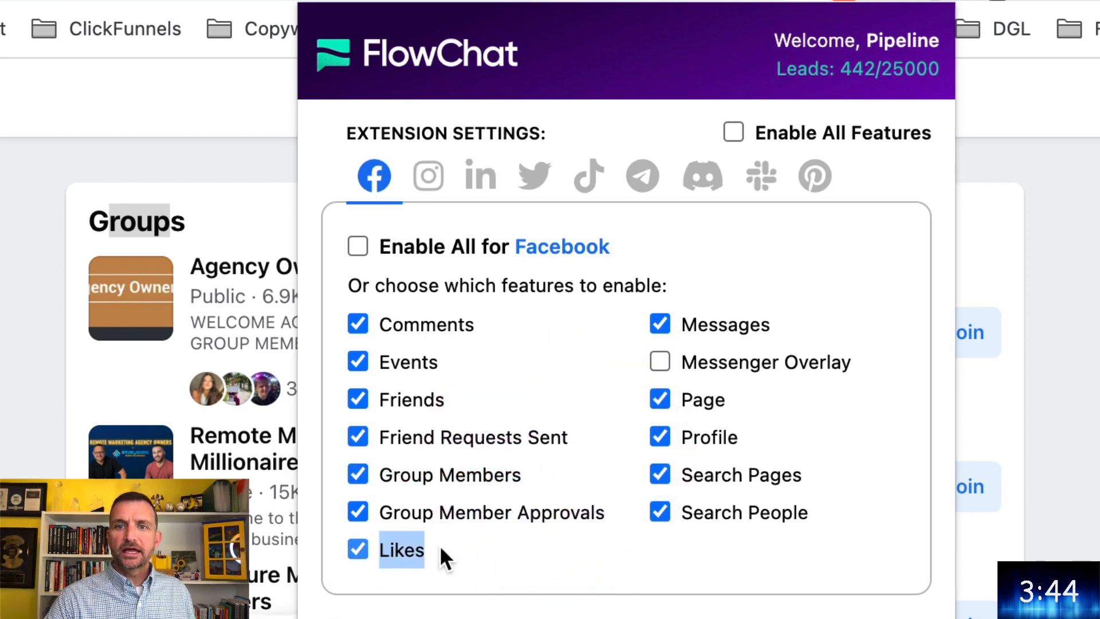
click(526, 319)
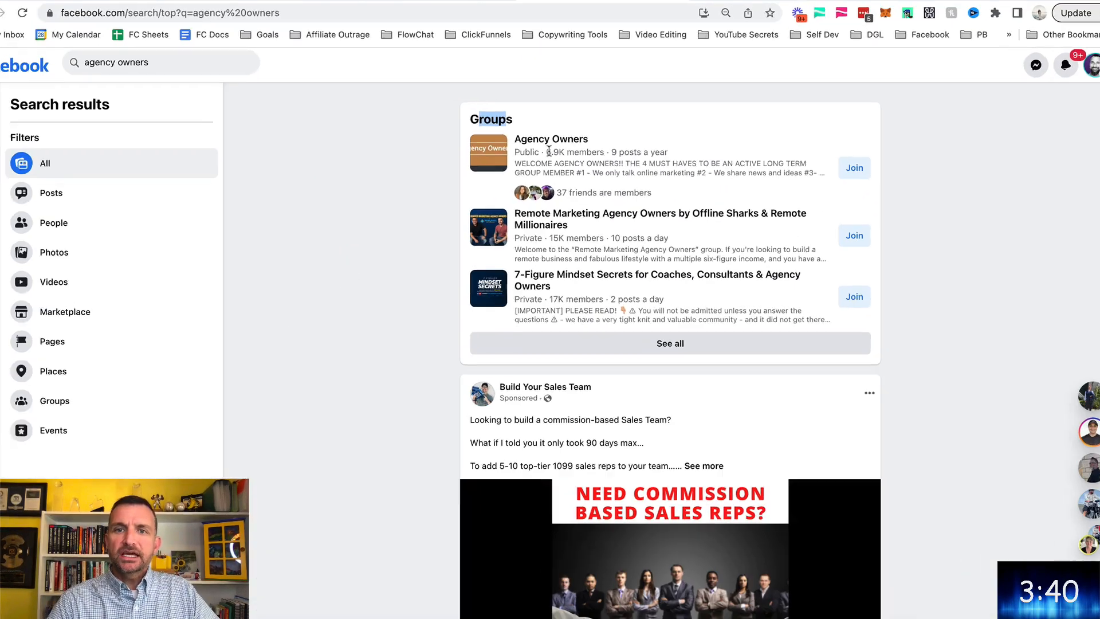
Scroll the agency owners results to Arne Giske's post with 63+ reactions, noting the group's member count
drag(549, 152, 568, 151)
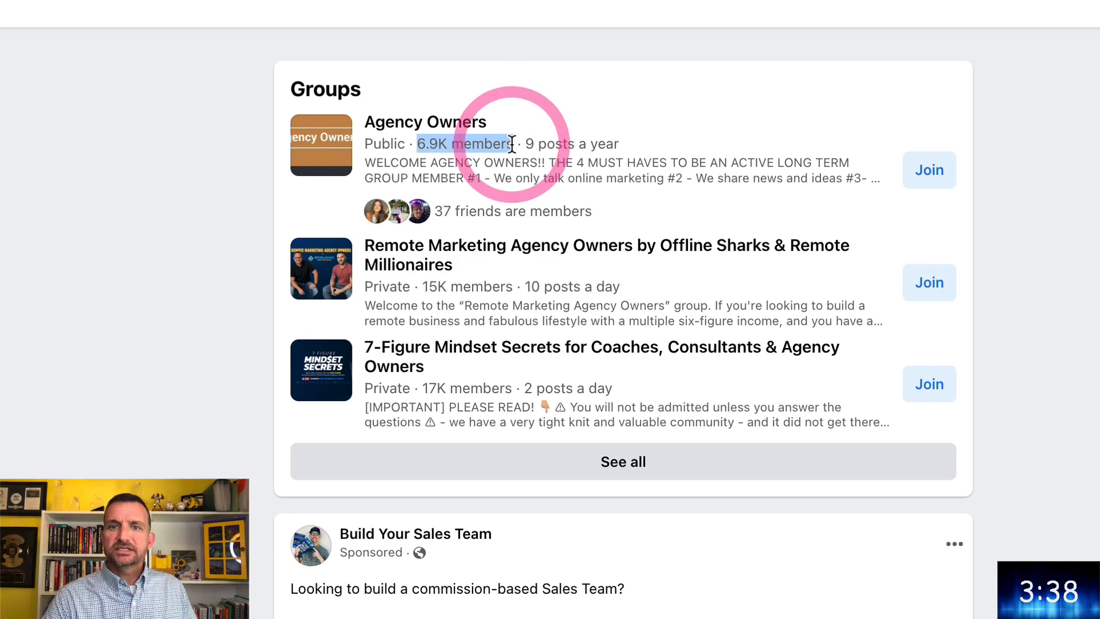
click(12, 183)
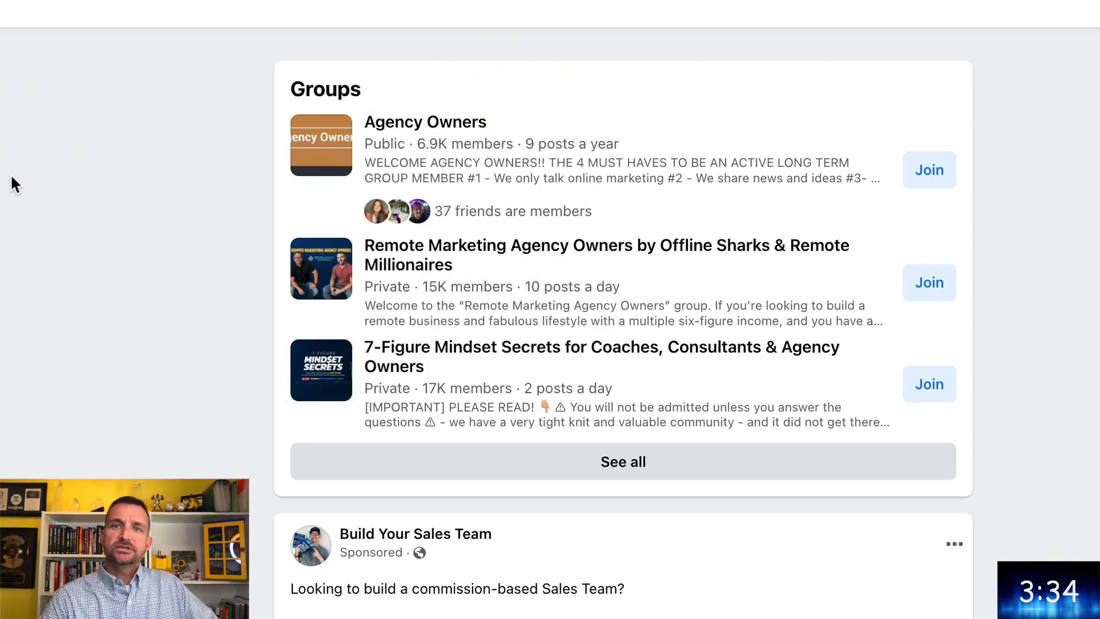
scroll(52, 361, down, 1)
scroll(54, 397, down, 2)
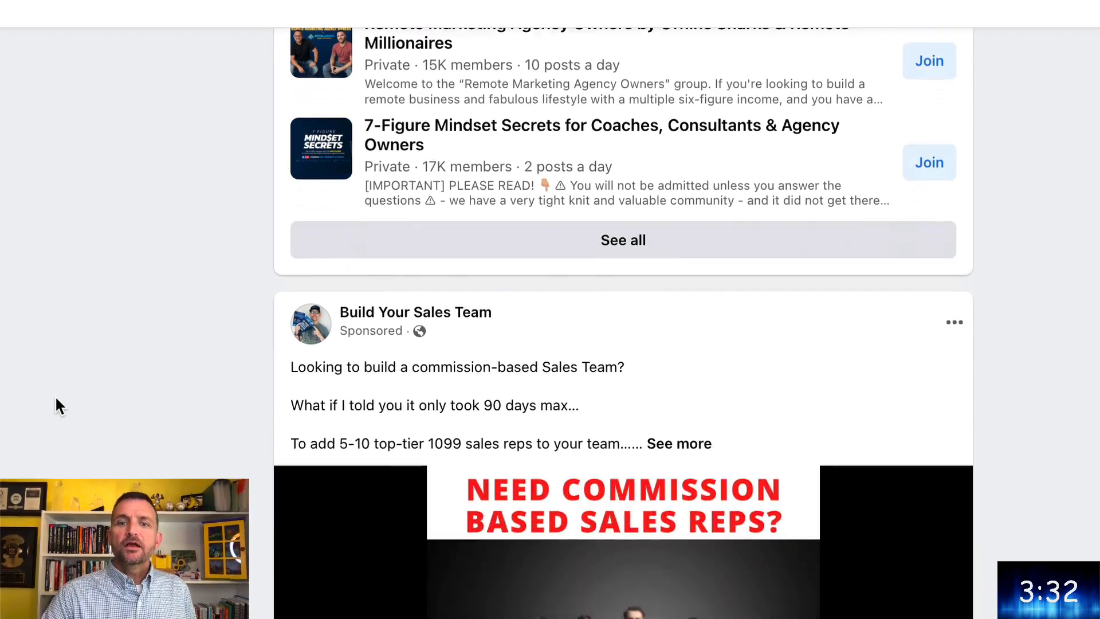
scroll(55, 397, down, 3)
scroll(55, 398, down, 2)
scroll(55, 399, down, 3)
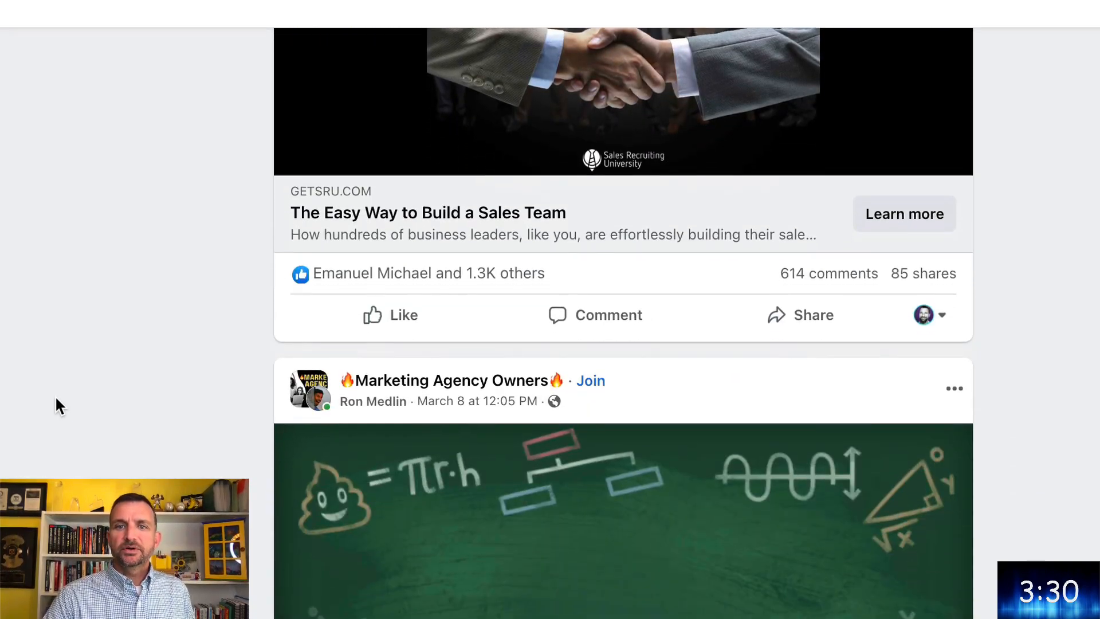
scroll(55, 398, down, 1)
scroll(56, 398, up, 6)
scroll(421, 99, down, 5)
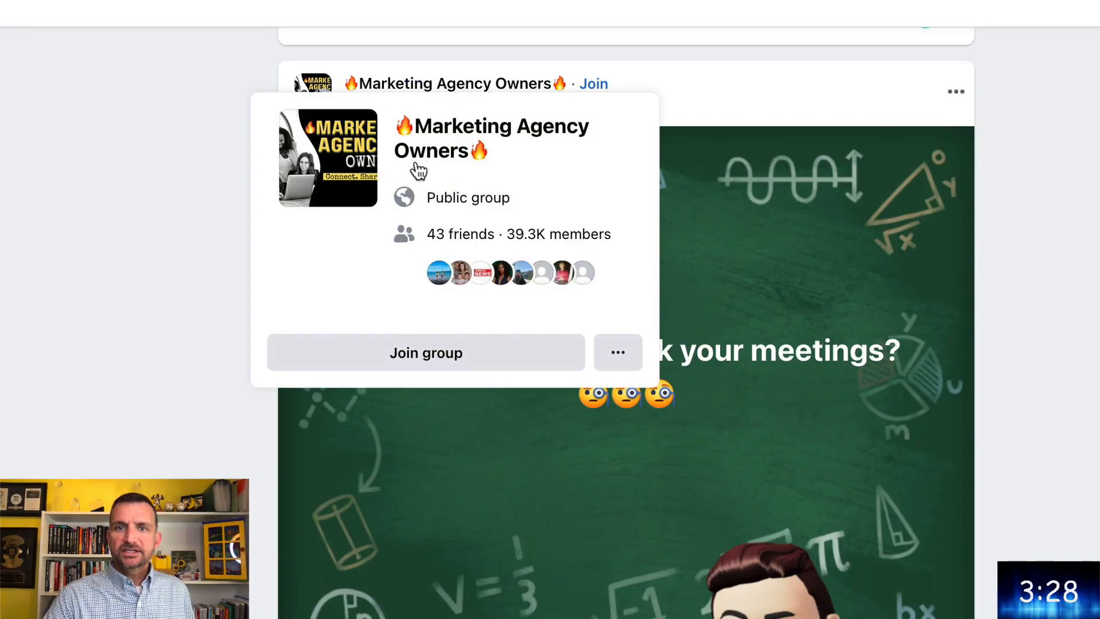
scroll(626, 343, down, 3)
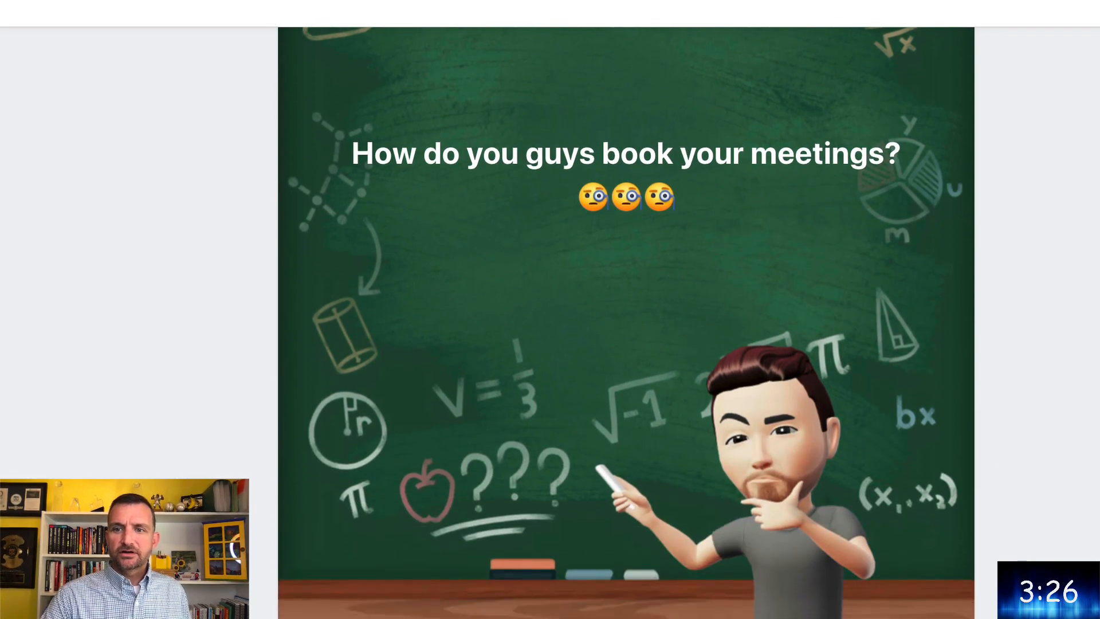
scroll(626, 343, down, 2)
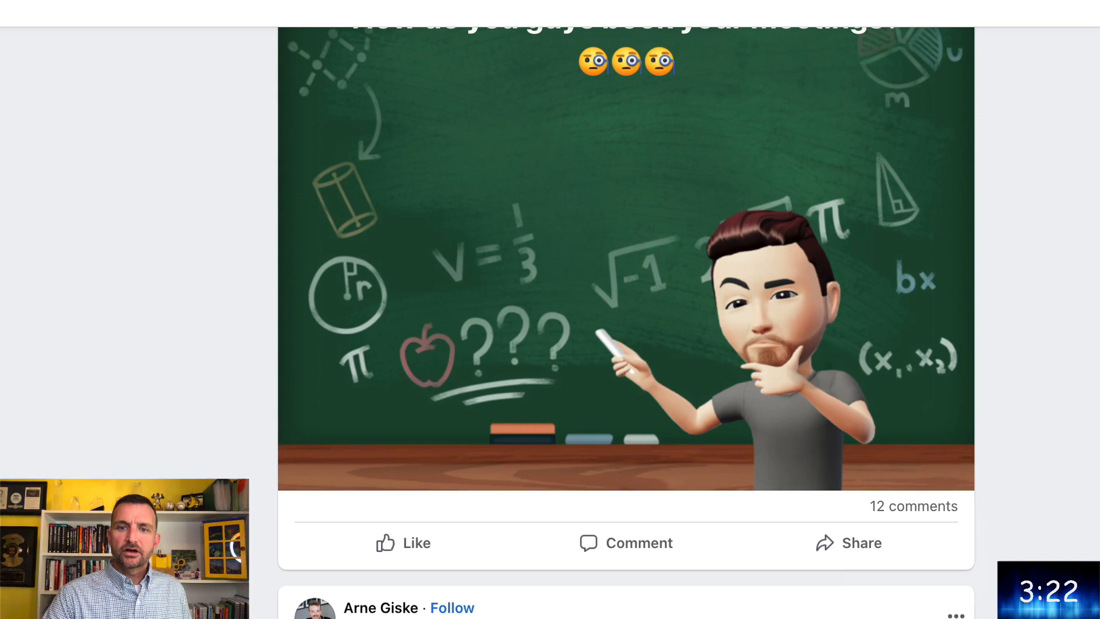
scroll(224, 410, down, 3)
scroll(224, 411, down, 3)
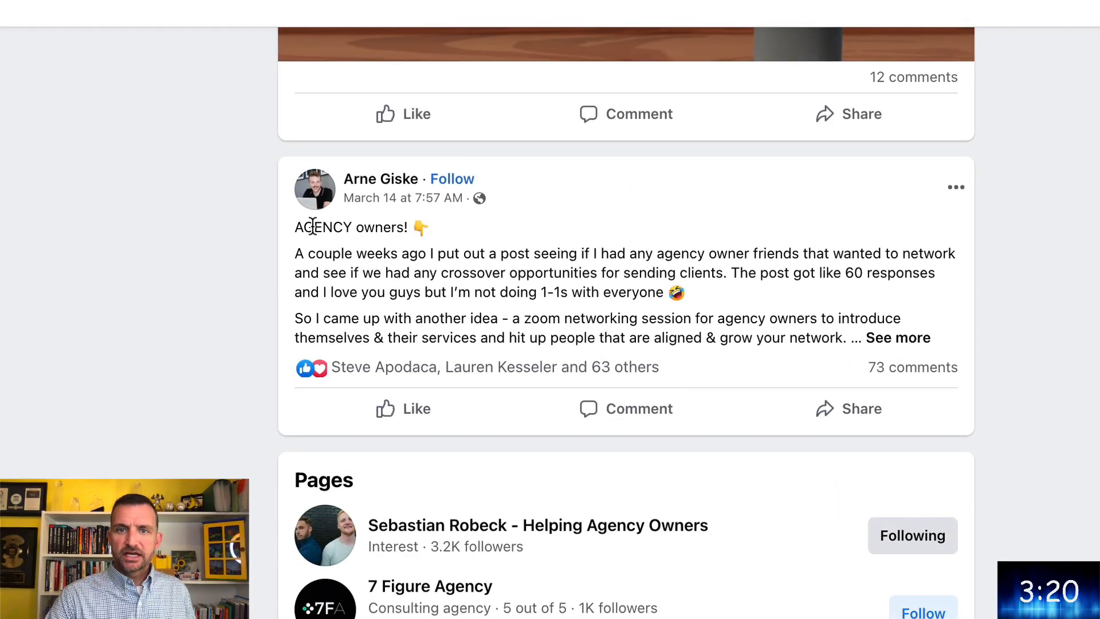
click(434, 228)
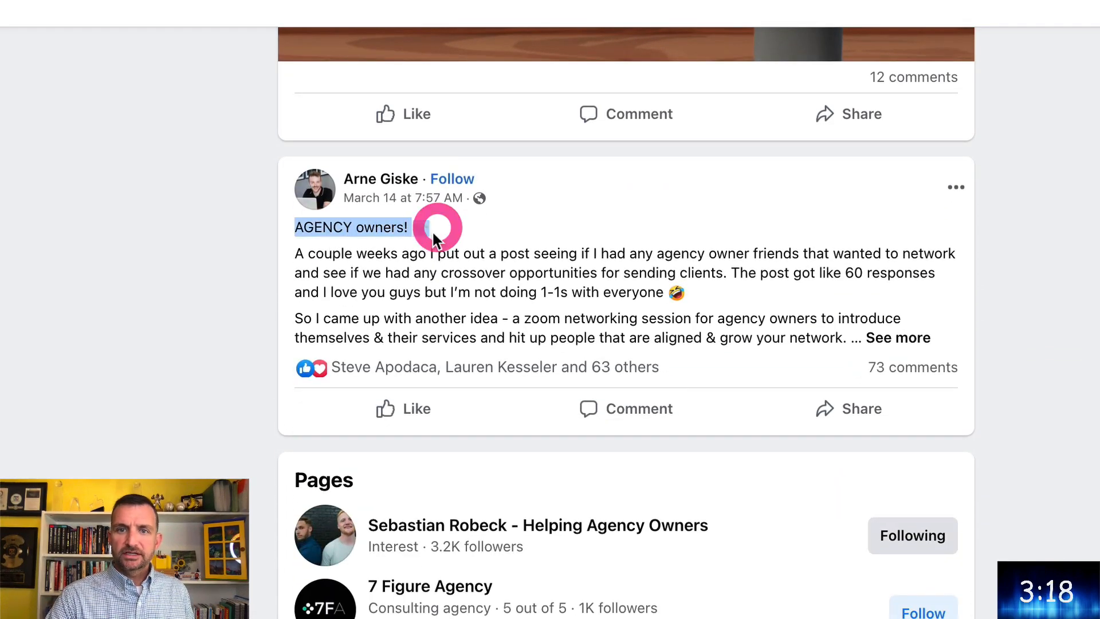
click(229, 335)
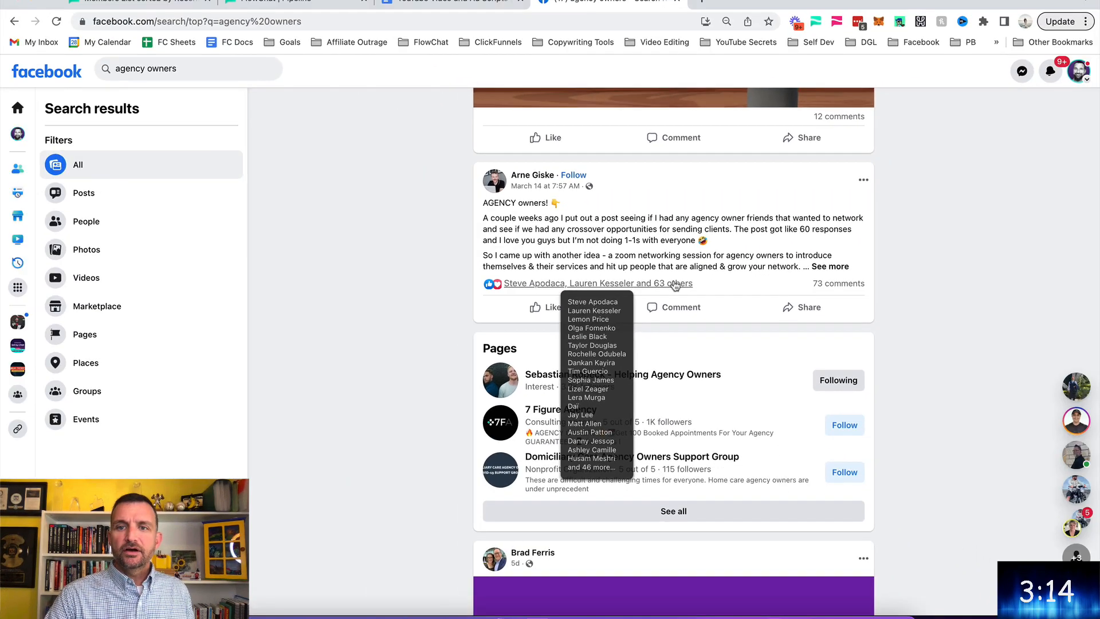
Bring up the post's reactors list and start the lead import form with a note for every lead
click(668, 286)
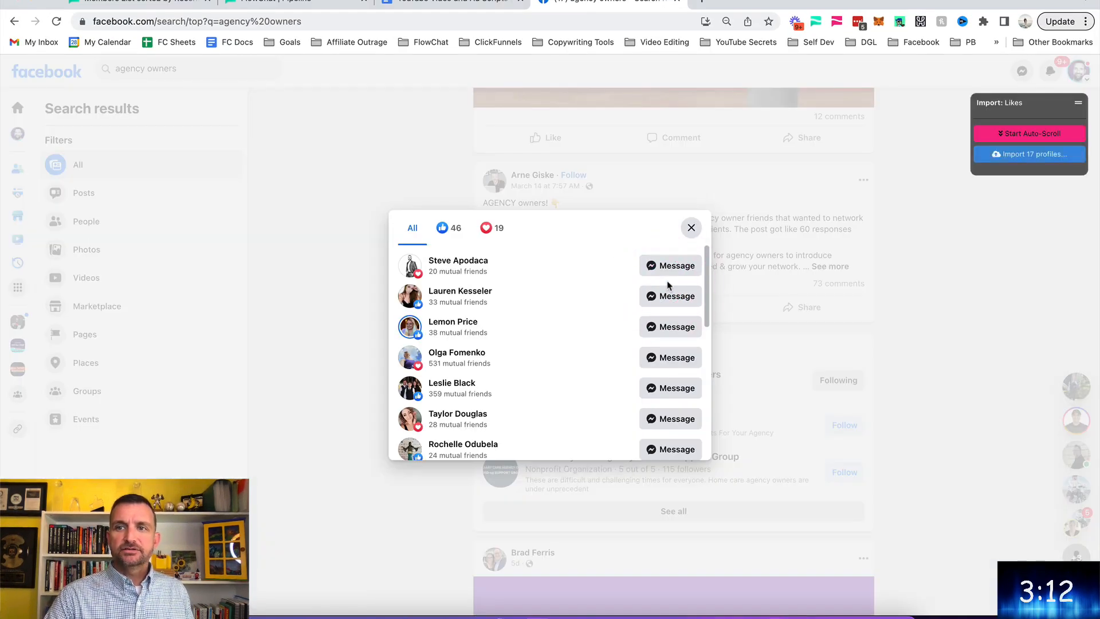
drag(1053, 102, 593, 145)
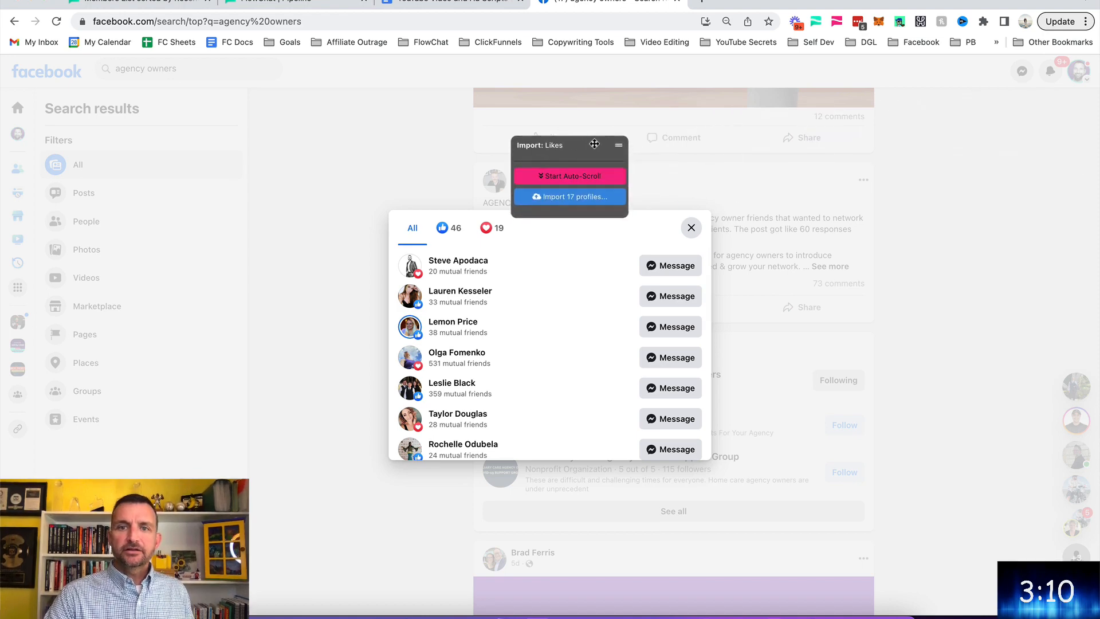
scroll(622, 457, down, 1)
scroll(623, 457, down, 2)
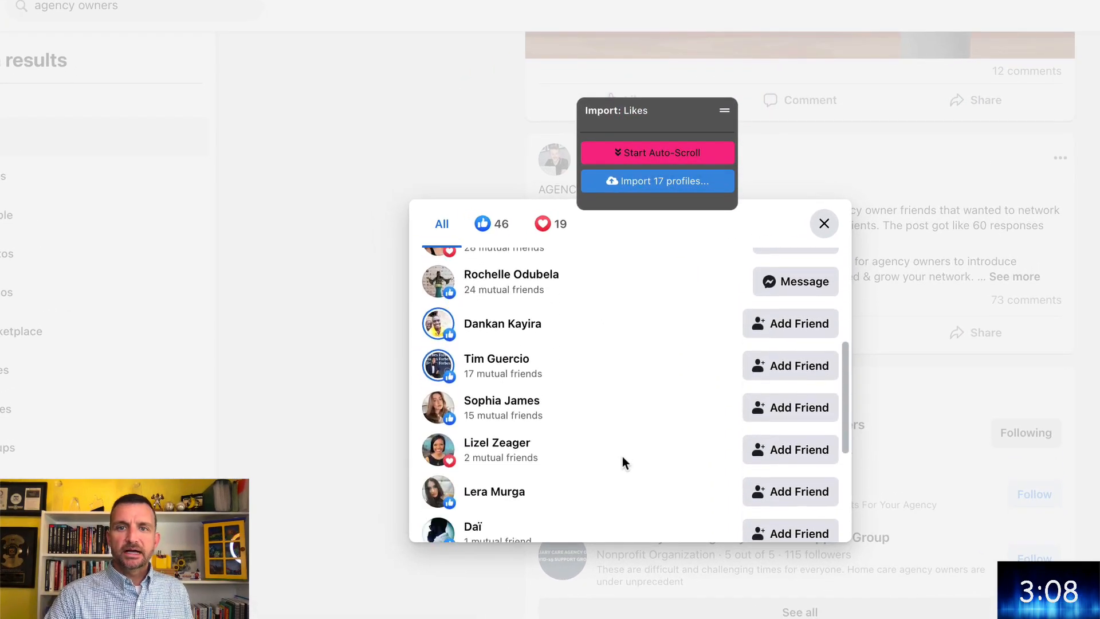
scroll(622, 457, down, 2)
scroll(622, 458, down, 1)
scroll(622, 462, down, 2)
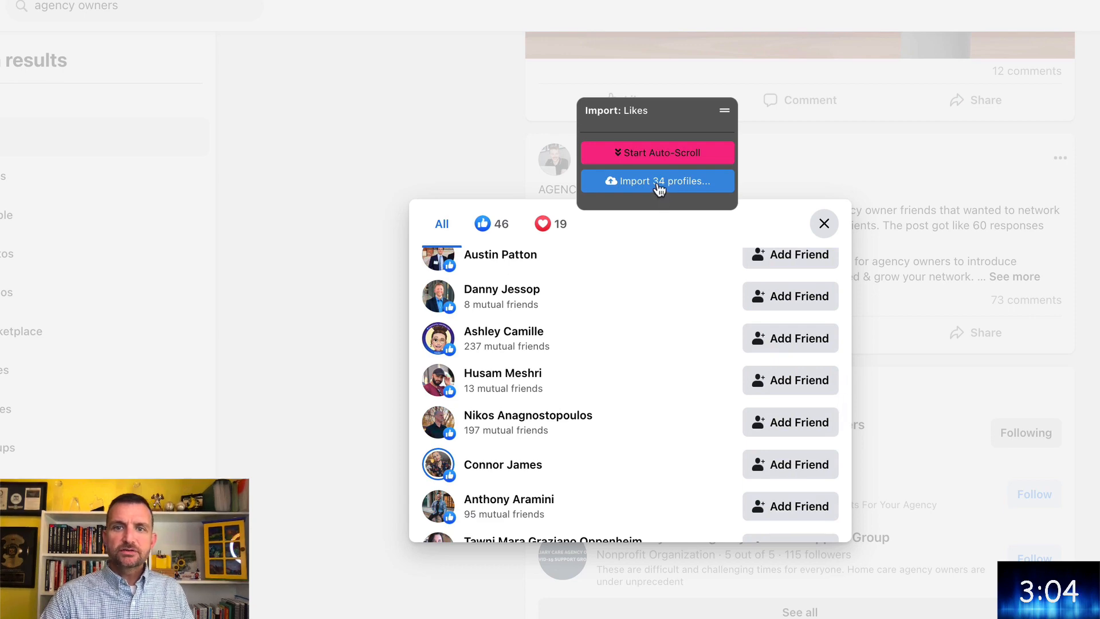
click(659, 188)
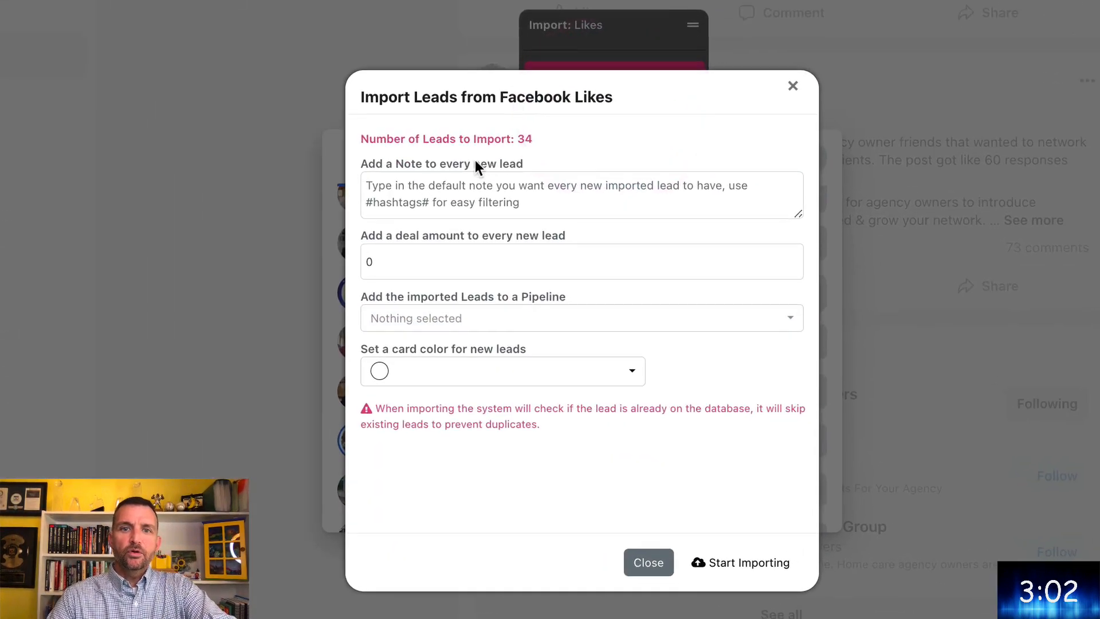
click(405, 153)
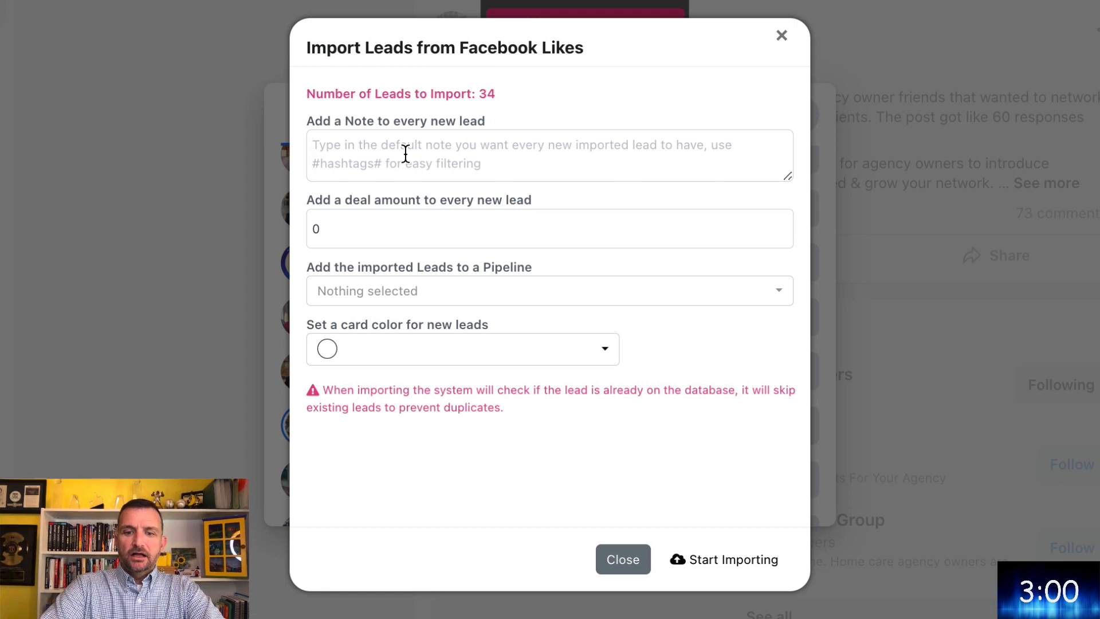
text(Likes to leads)
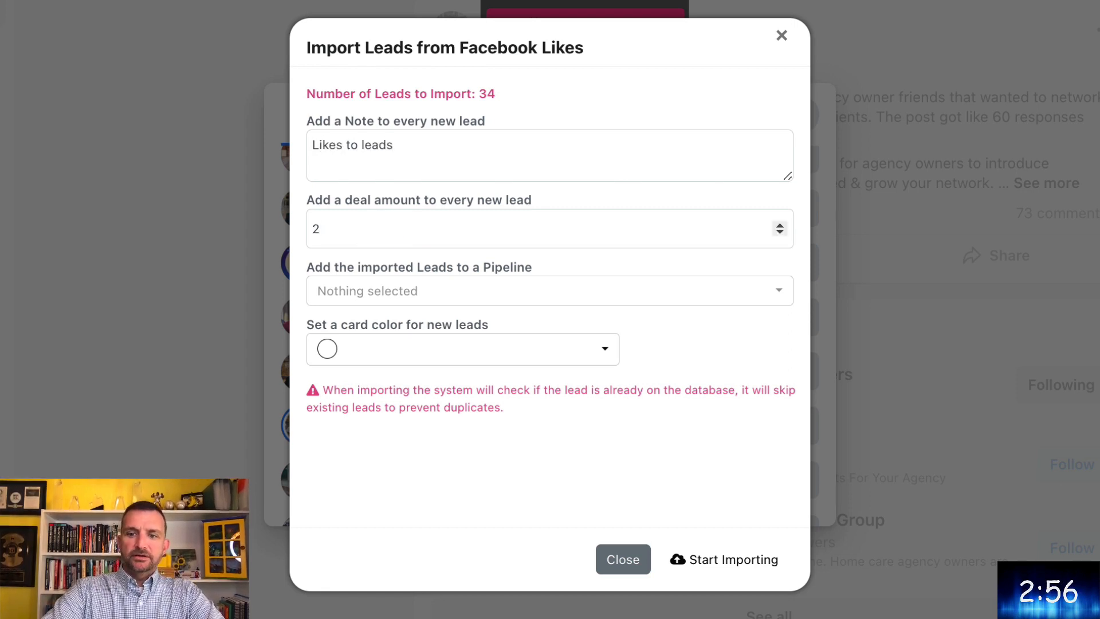
Import the 34 reactors into Imported Prospects with a 2000 deal amount and purple cards
click(426, 292)
scroll(392, 346, down, 2)
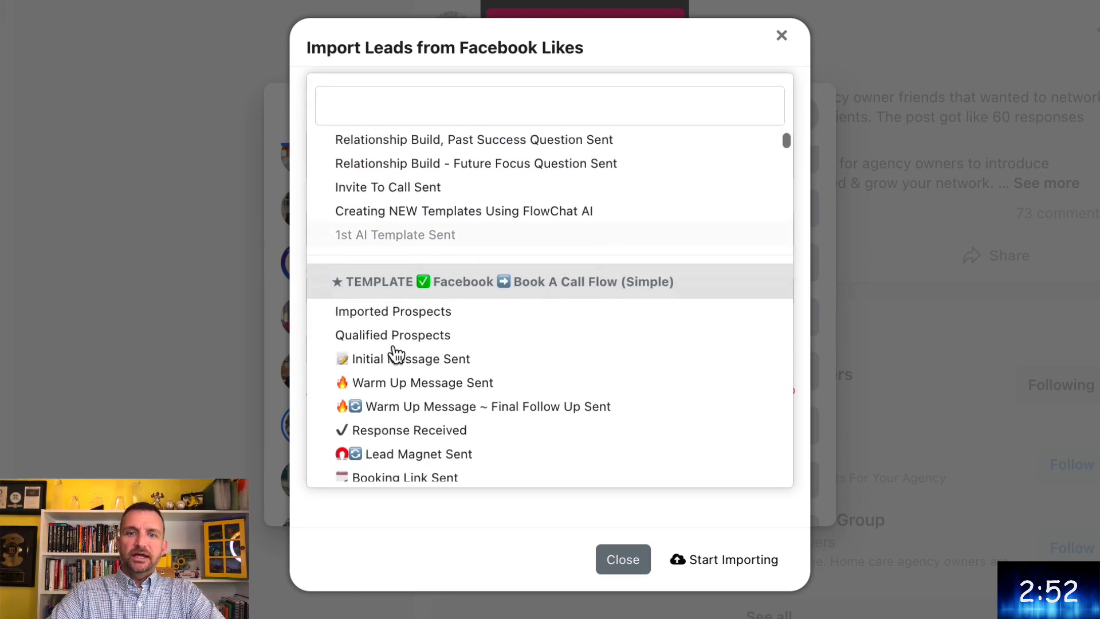
click(392, 299)
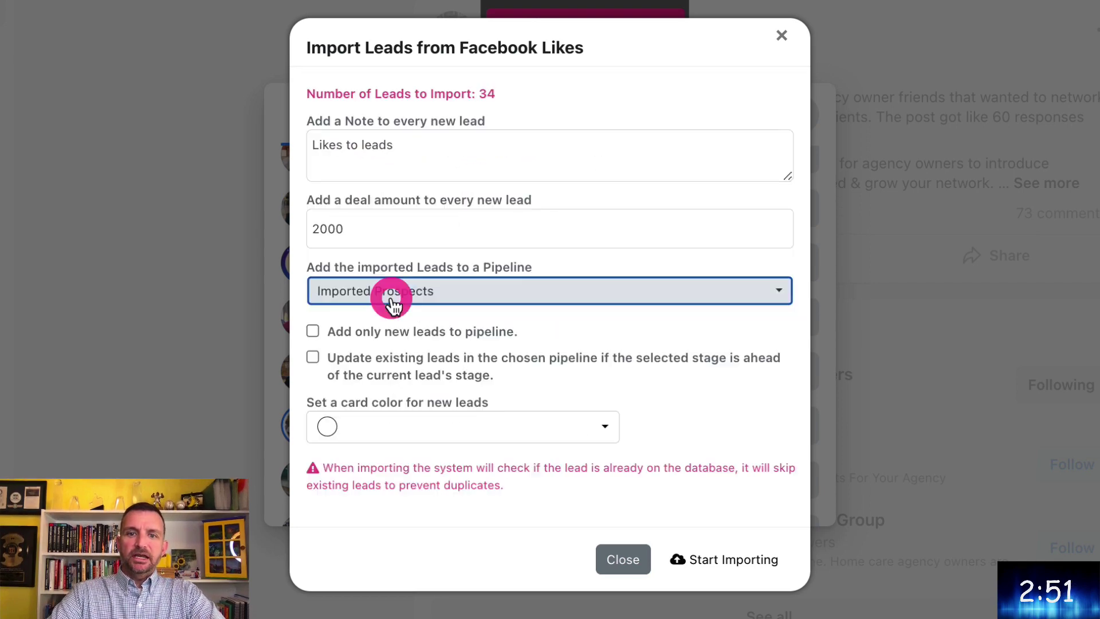
click(347, 440)
click(540, 376)
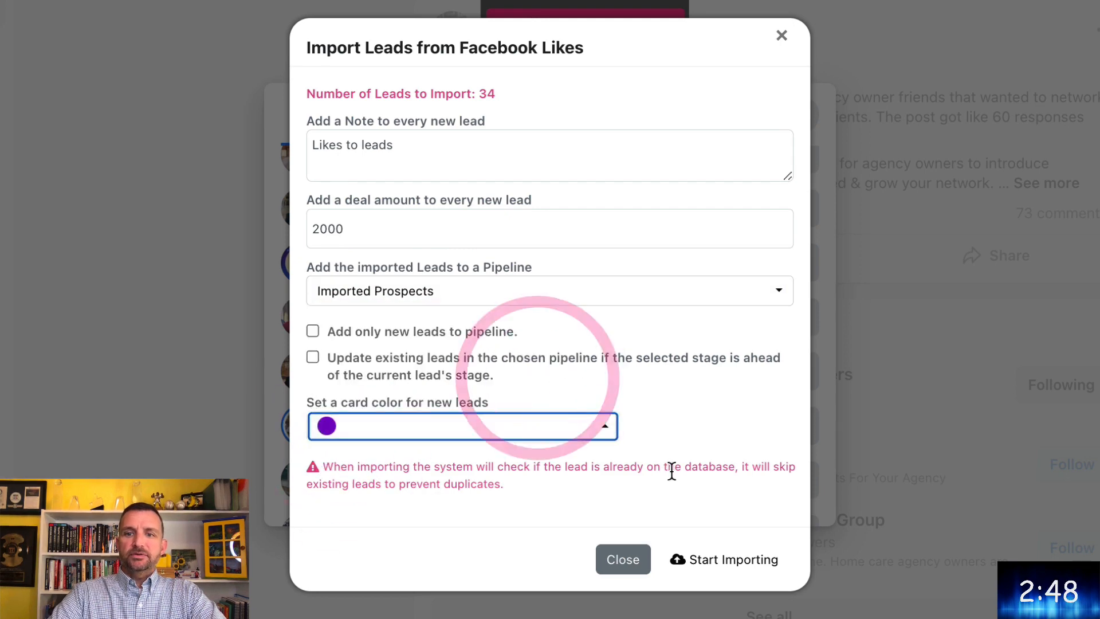
click(727, 565)
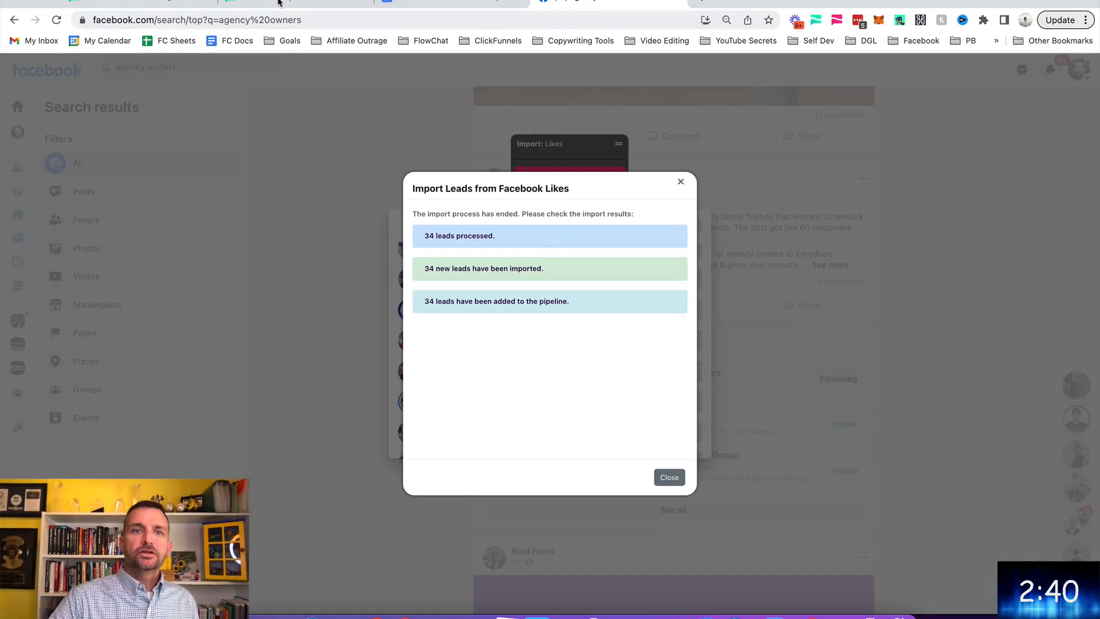
Switch to the FlowChat pipeline board tab
click(279, 2)
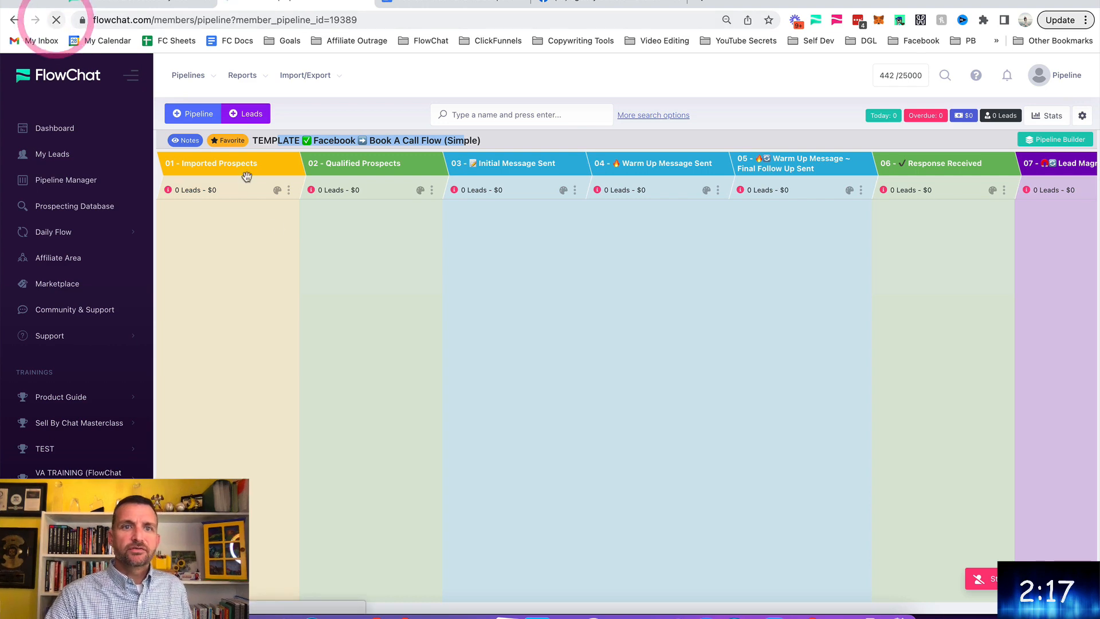
click(56, 19)
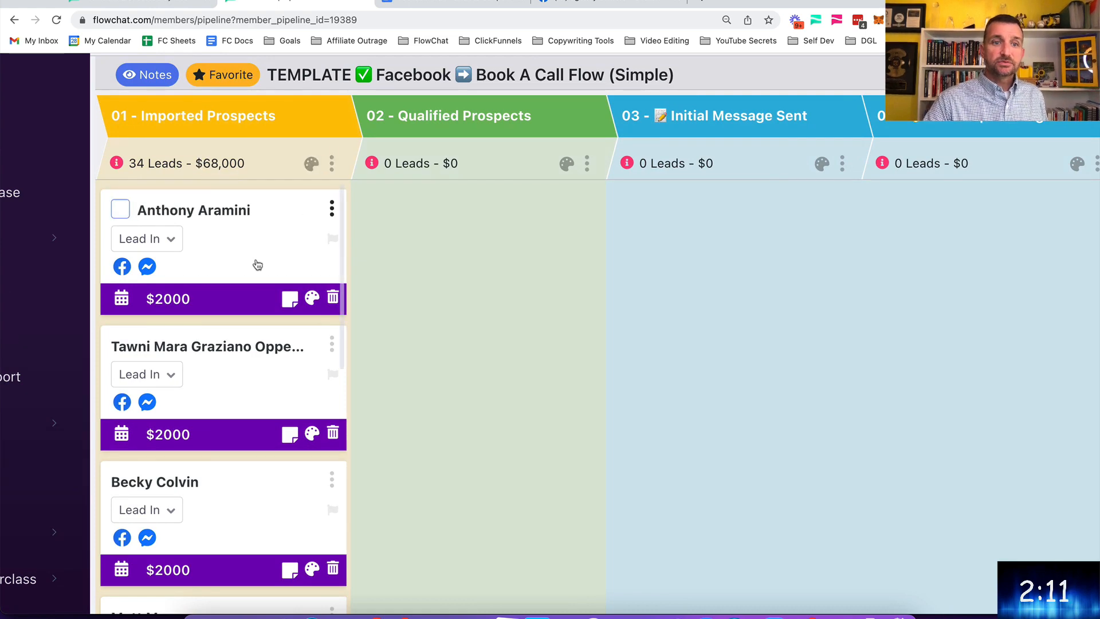
scroll(248, 280, down, 3)
scroll(247, 280, down, 1)
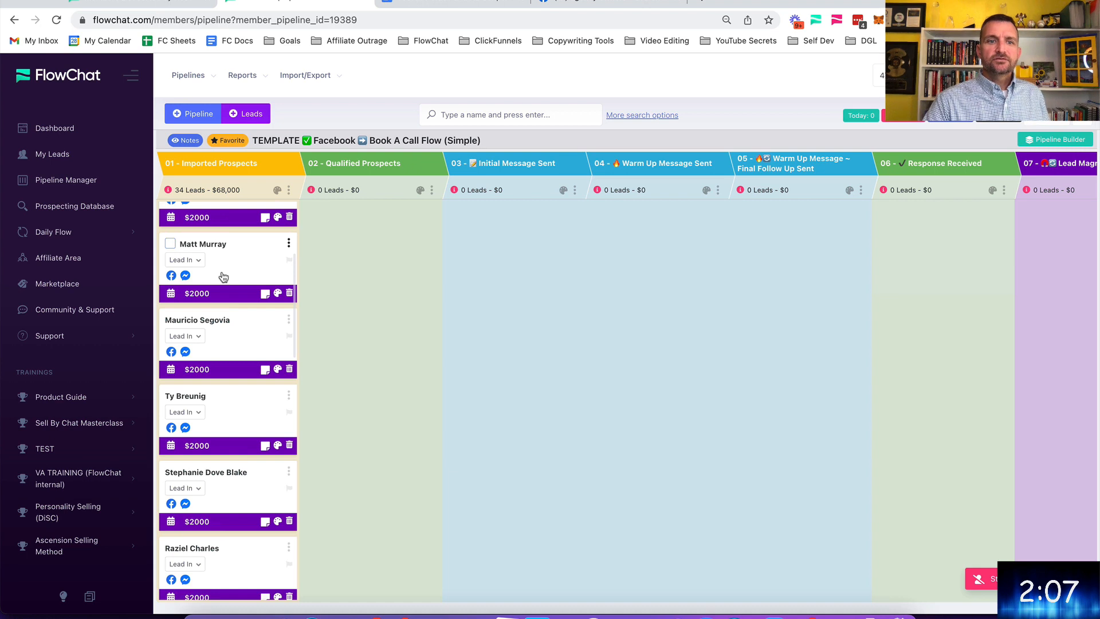
click(171, 276)
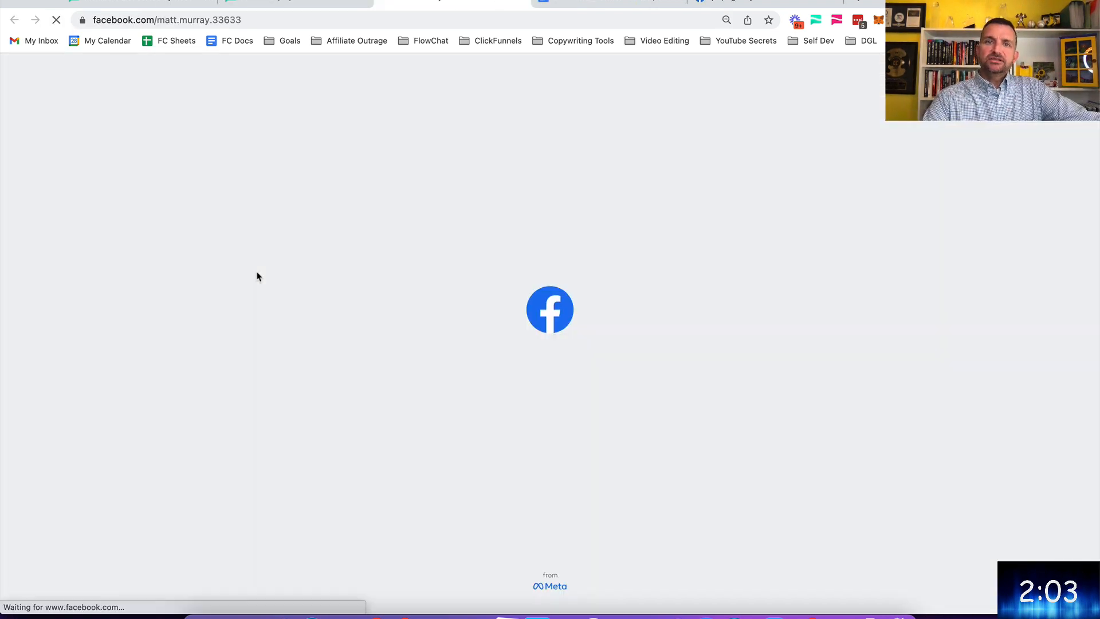
scroll(255, 275, down, 3)
scroll(299, 393, up, 2)
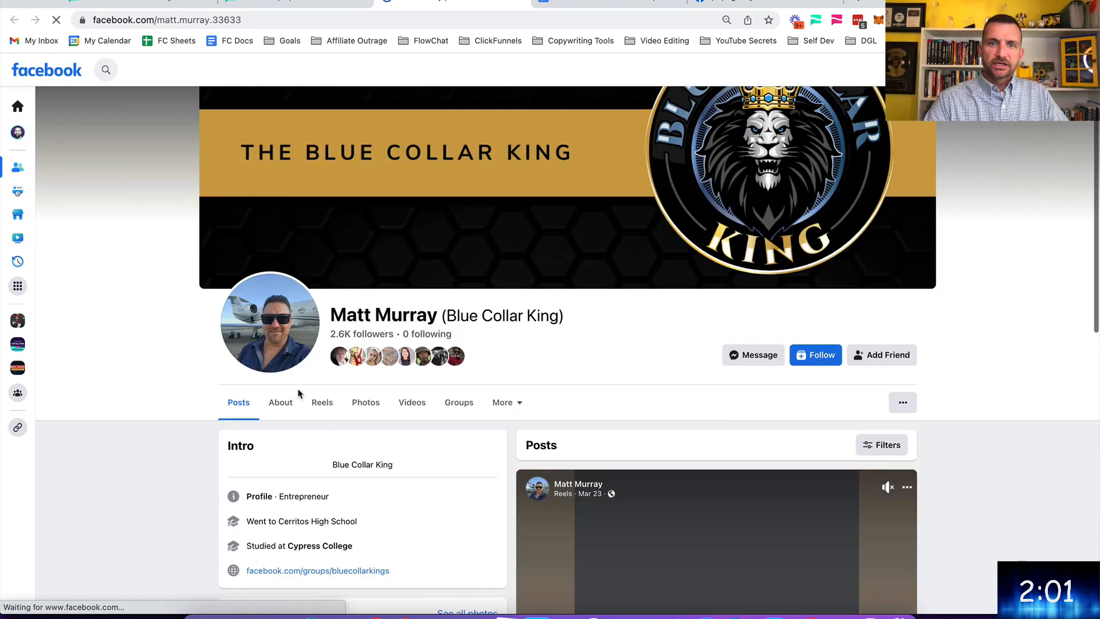
scroll(404, 283, up, 1)
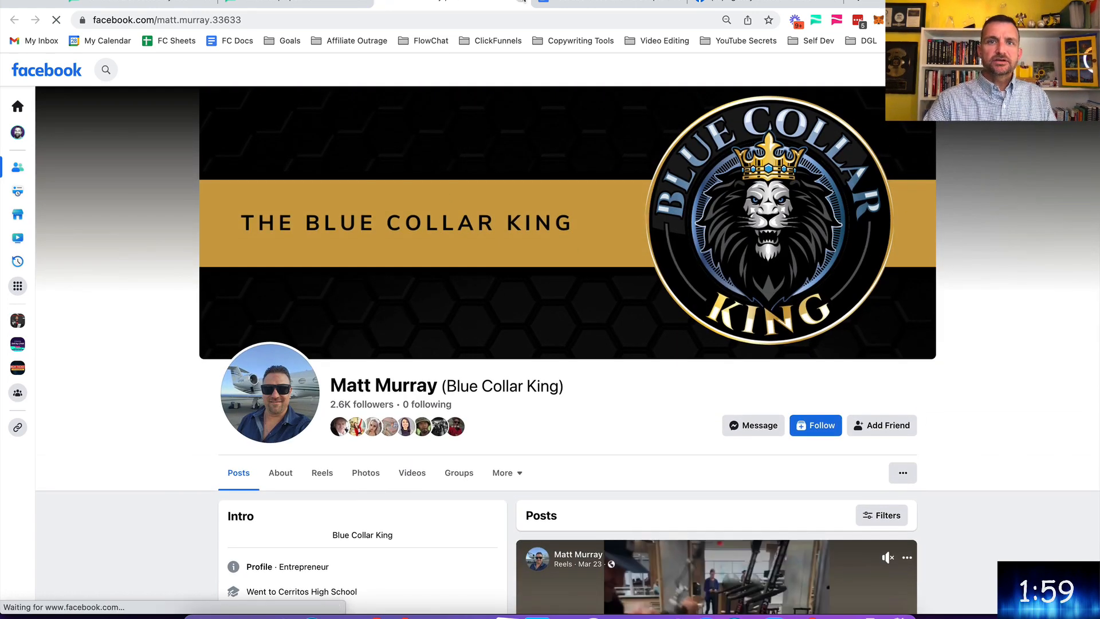
click(521, 2)
mouse_move(227, 267)
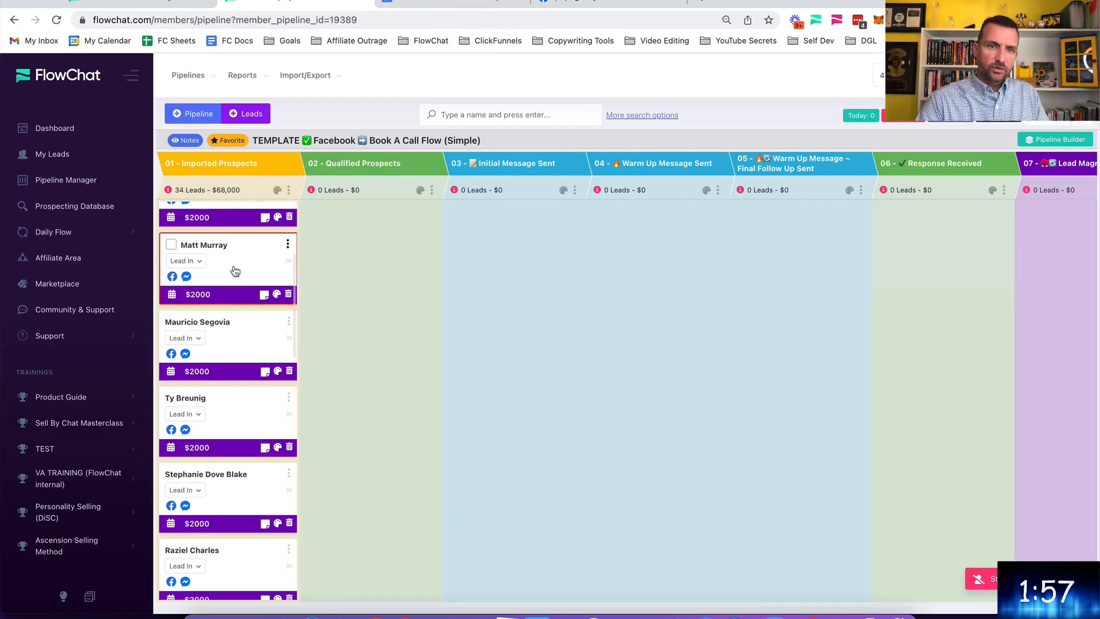
drag(232, 270, 370, 240)
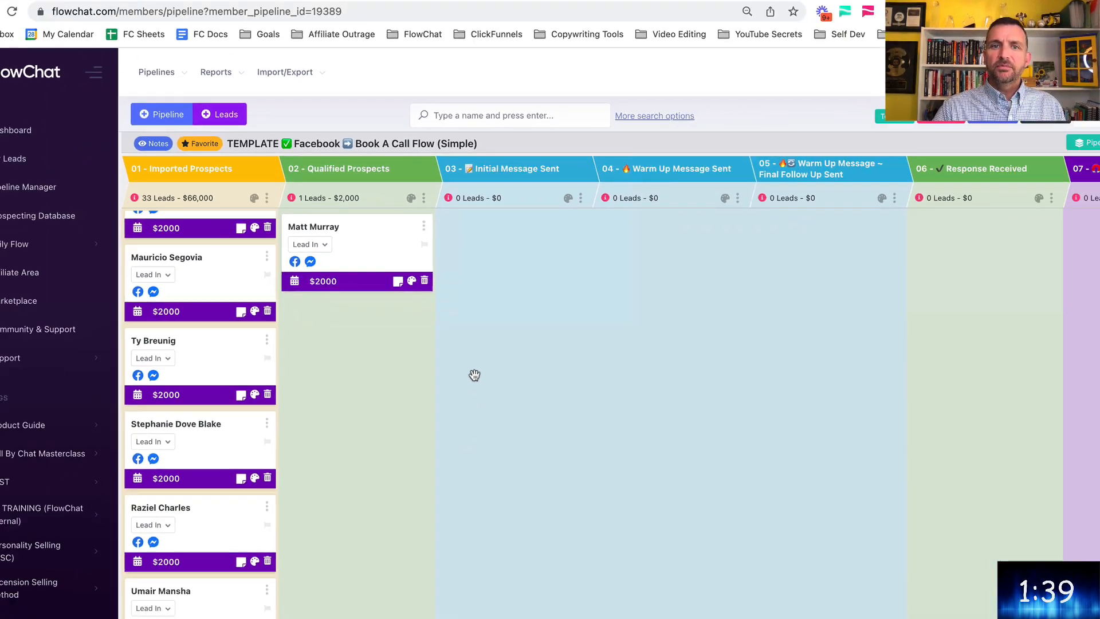
Open the FB-TEMPLATE Qualified Initial Message assigned to Qualified Prospects for editing
click(433, 191)
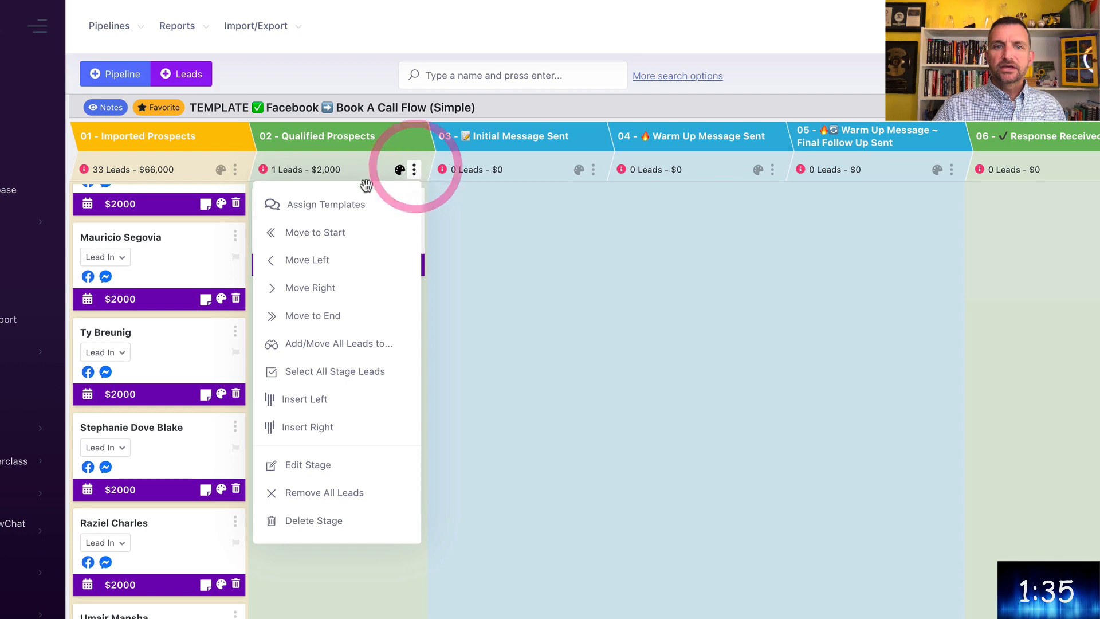
click(360, 221)
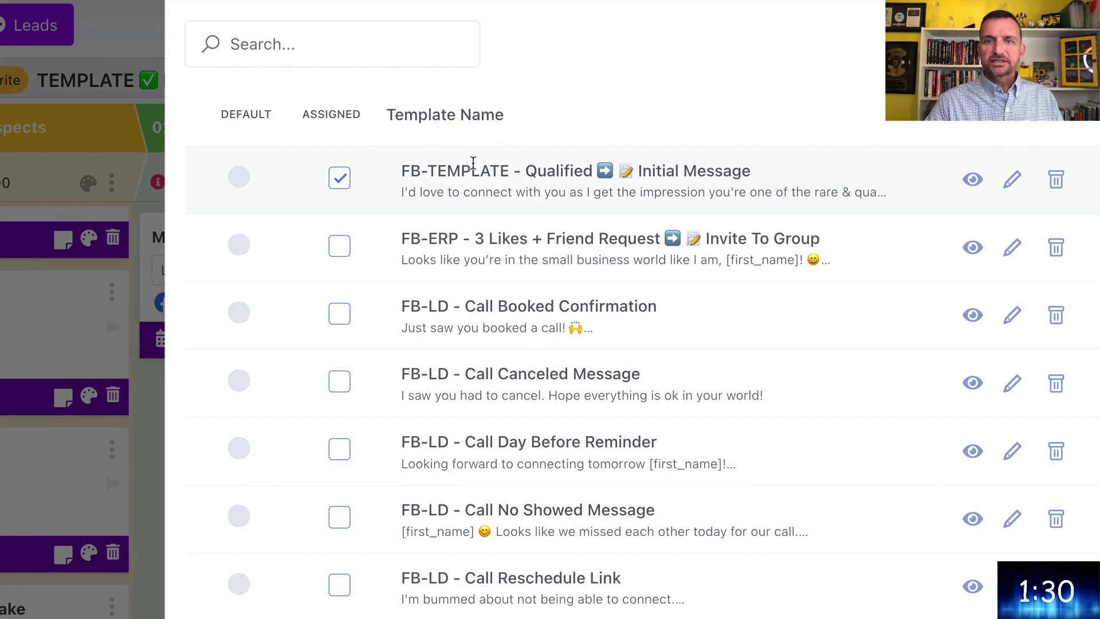
drag(452, 162, 608, 157)
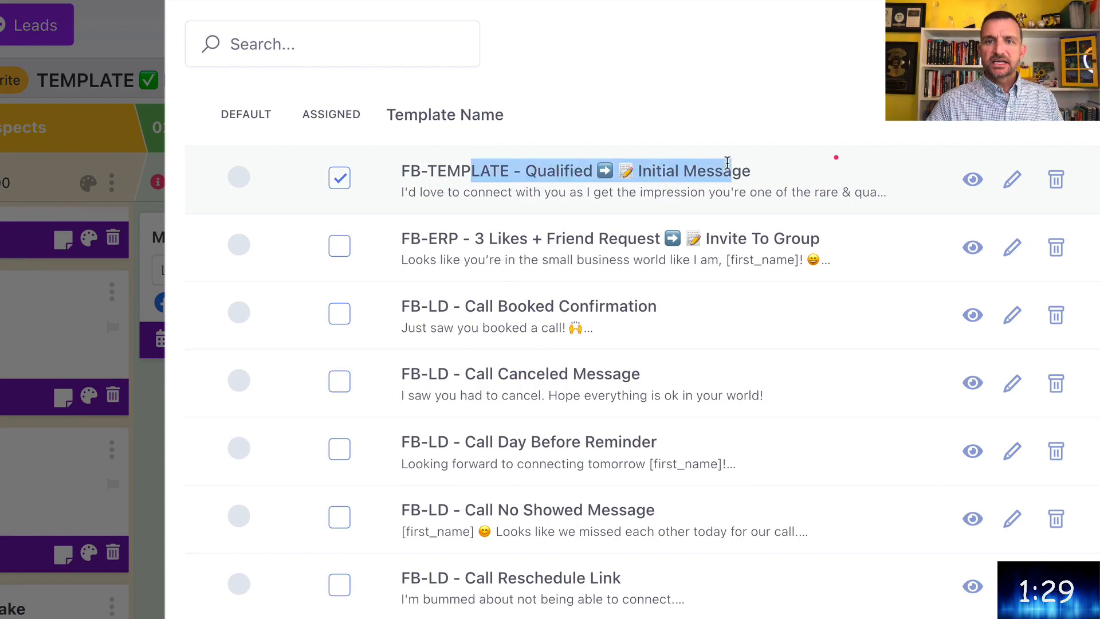
drag(727, 163, 1011, 180)
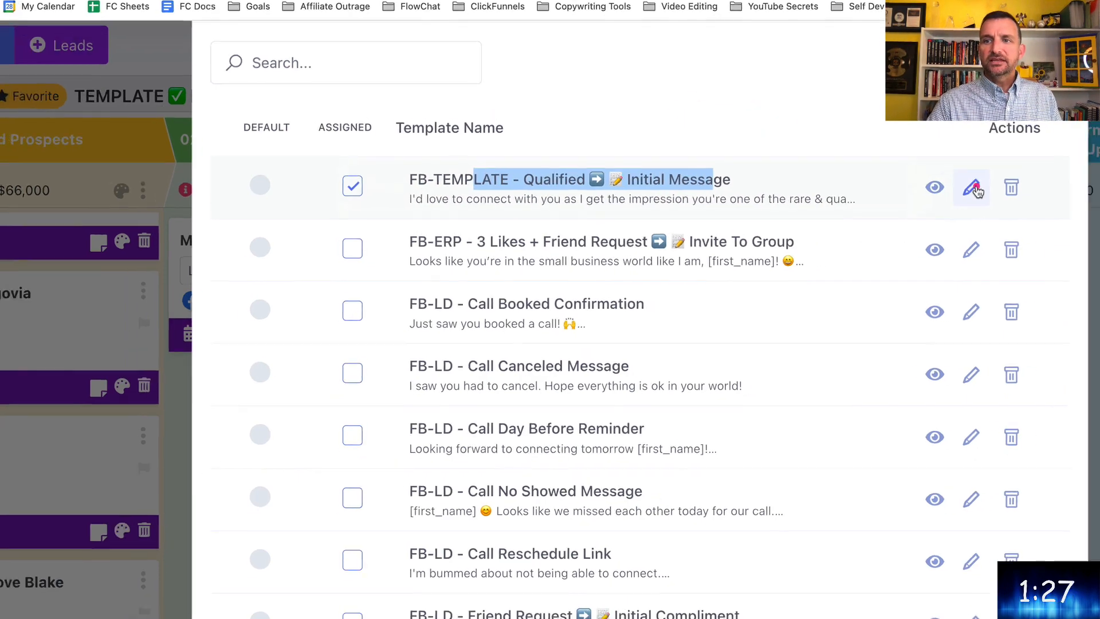
click(976, 189)
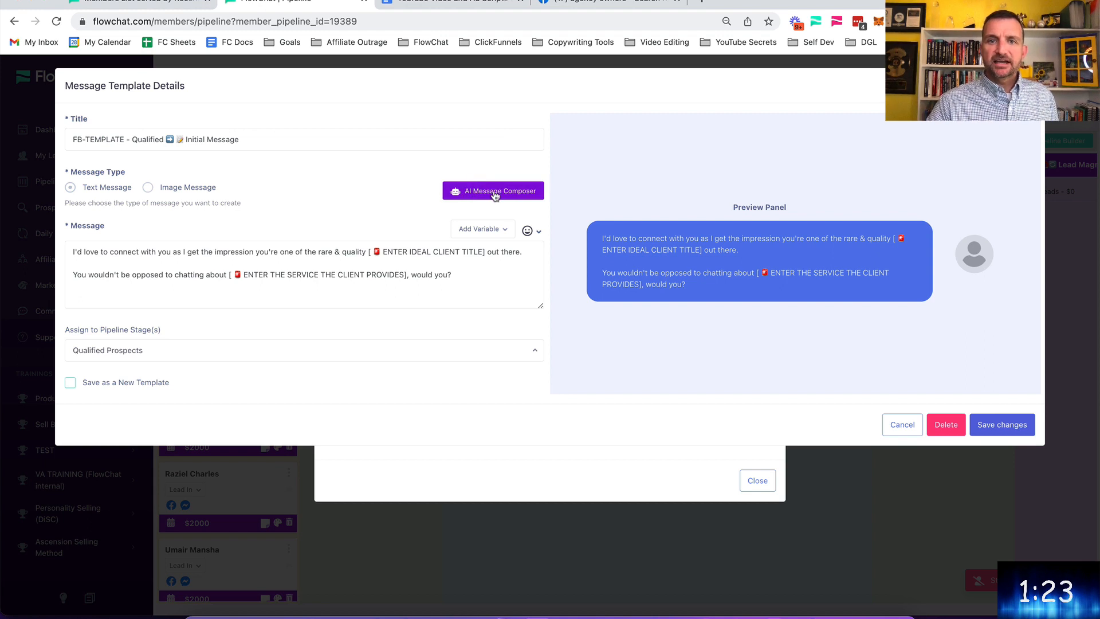
Have the AI Message Composer rewrite the Initial Message, apply it and save the template
click(495, 193)
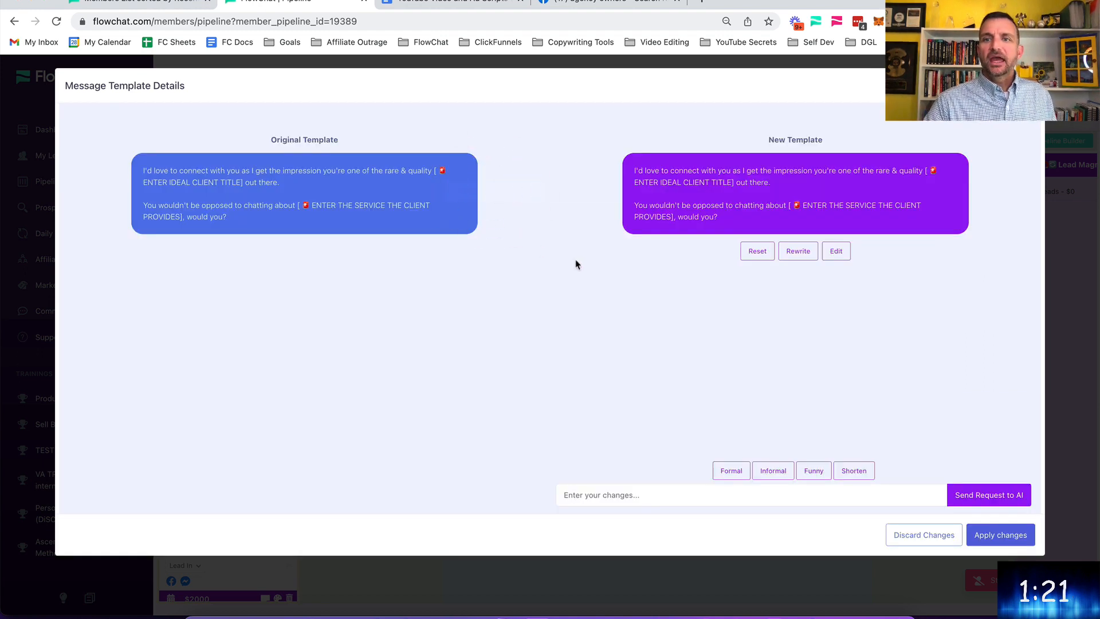
click(796, 253)
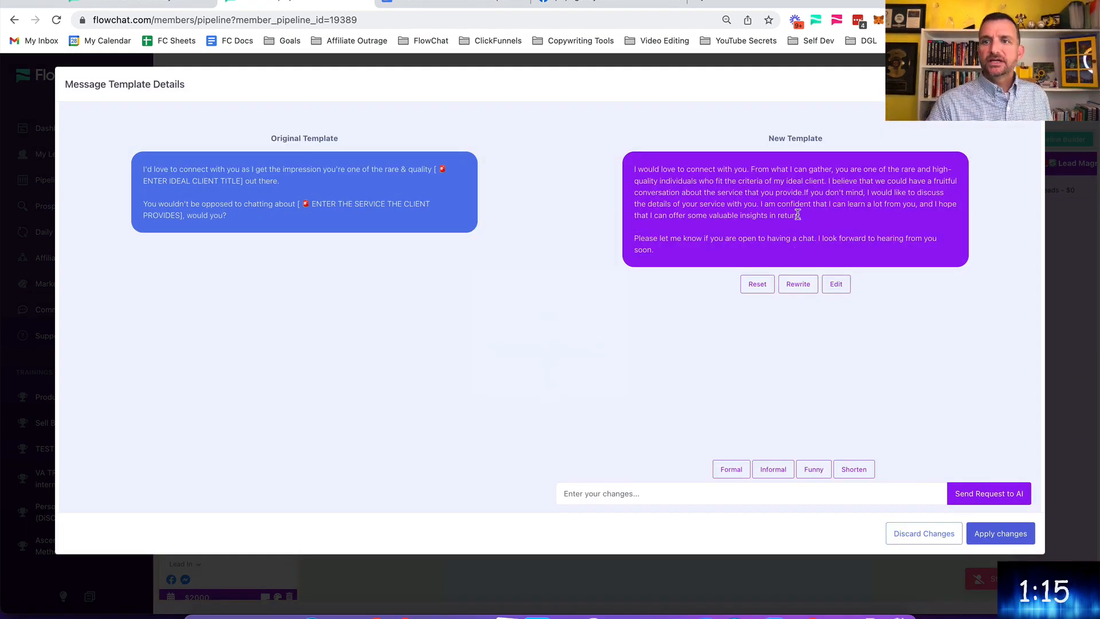
click(1007, 536)
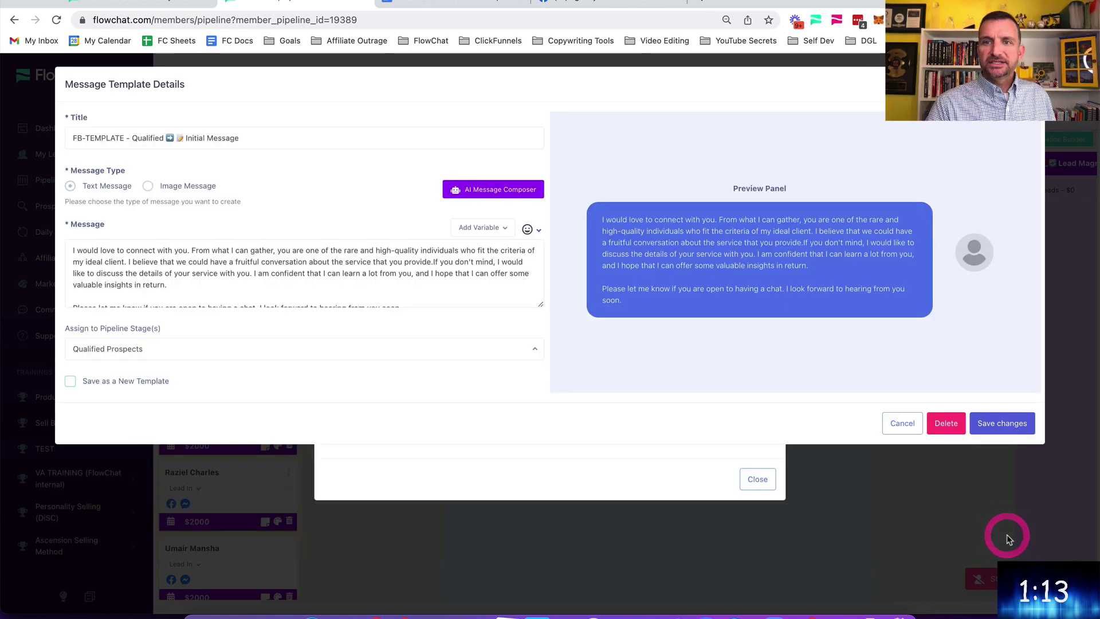
click(1007, 430)
click(760, 479)
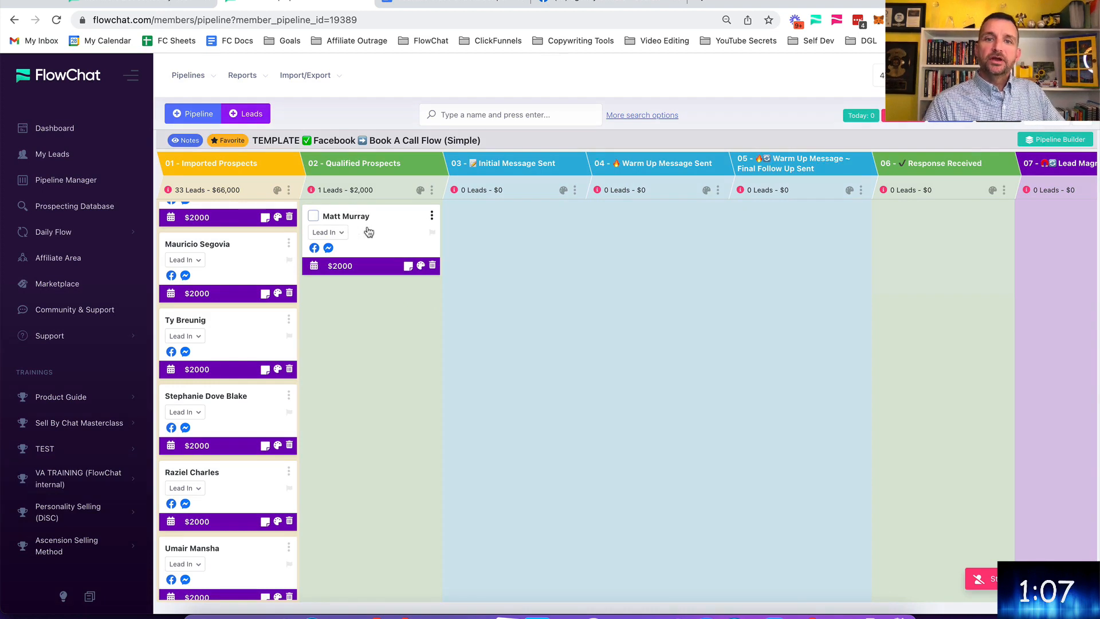
click(328, 249)
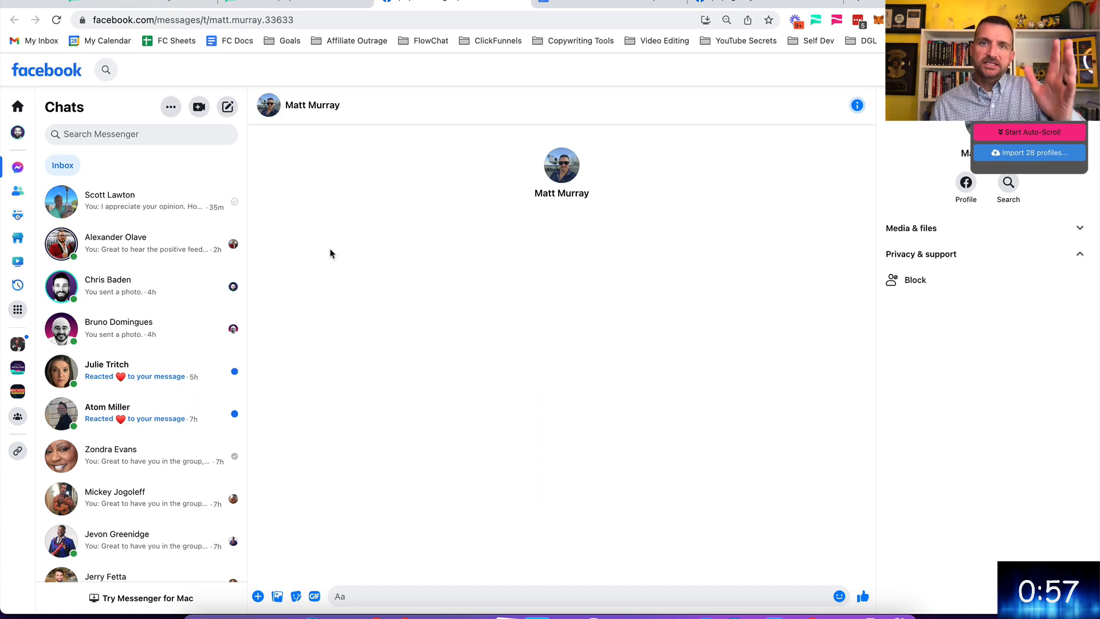
right_click(345, 593)
click(372, 491)
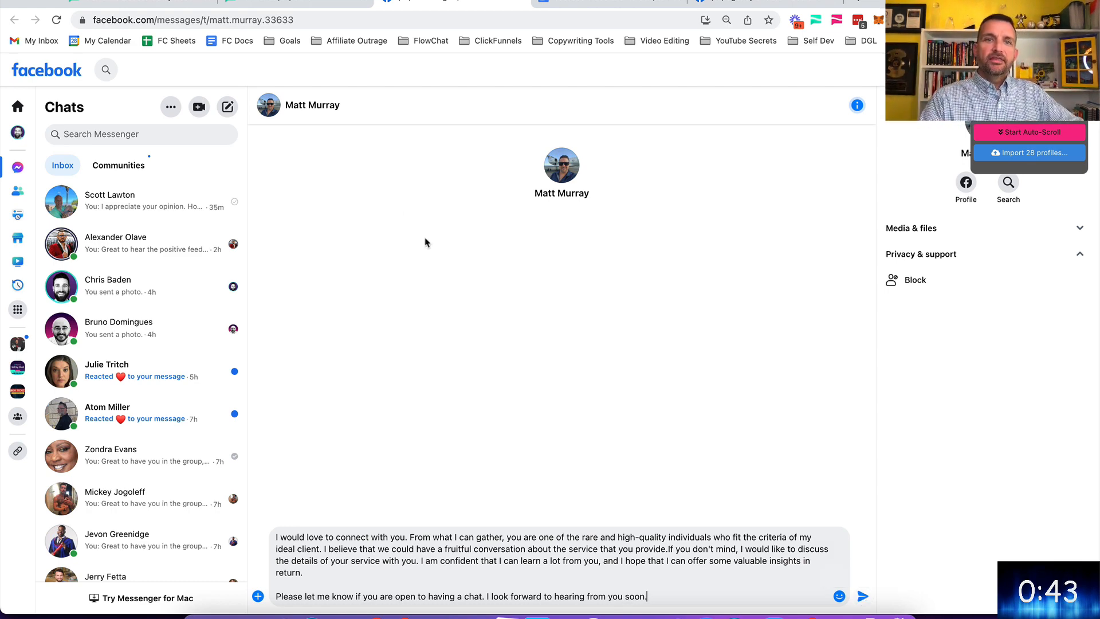
click(284, 4)
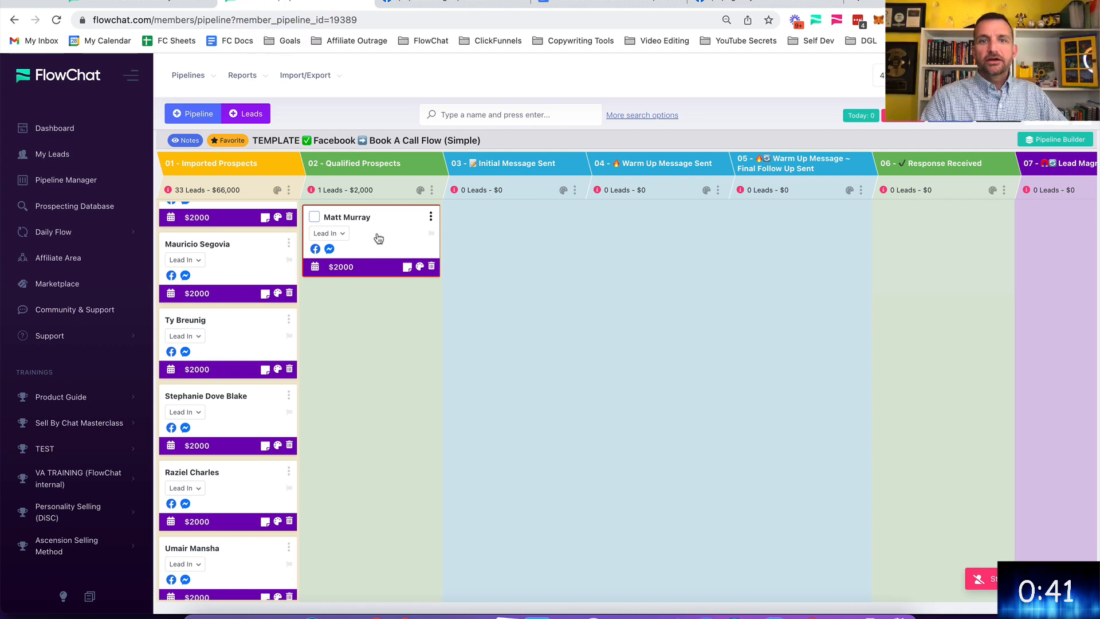
drag(378, 238, 504, 231)
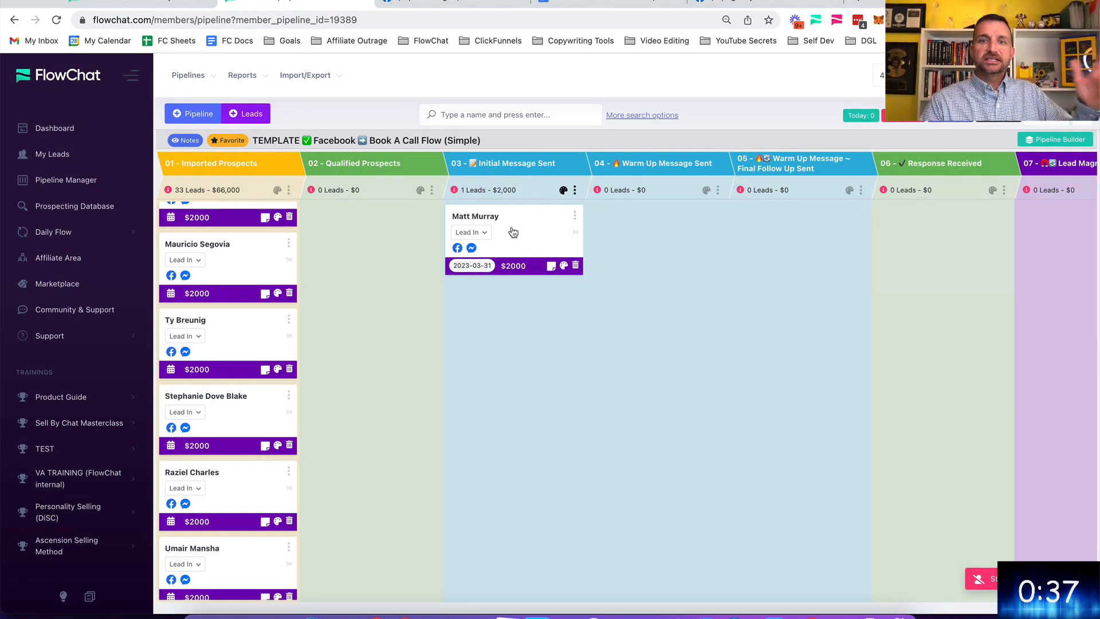
mouse_move(514, 239)
scroll(484, 272, up, 5)
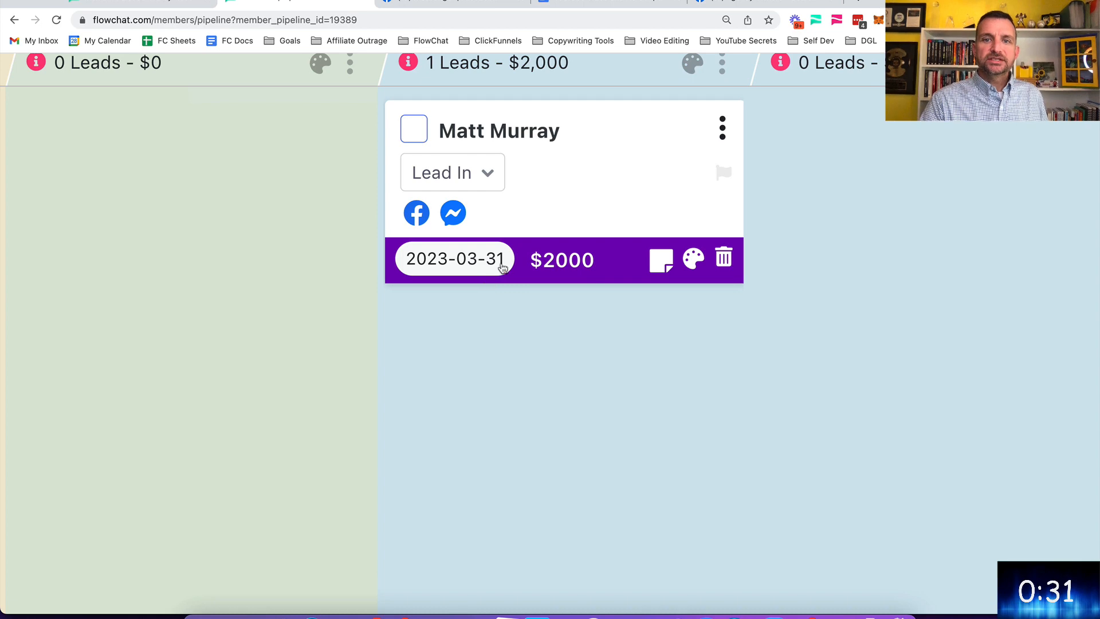
scroll(496, 267, down, 5)
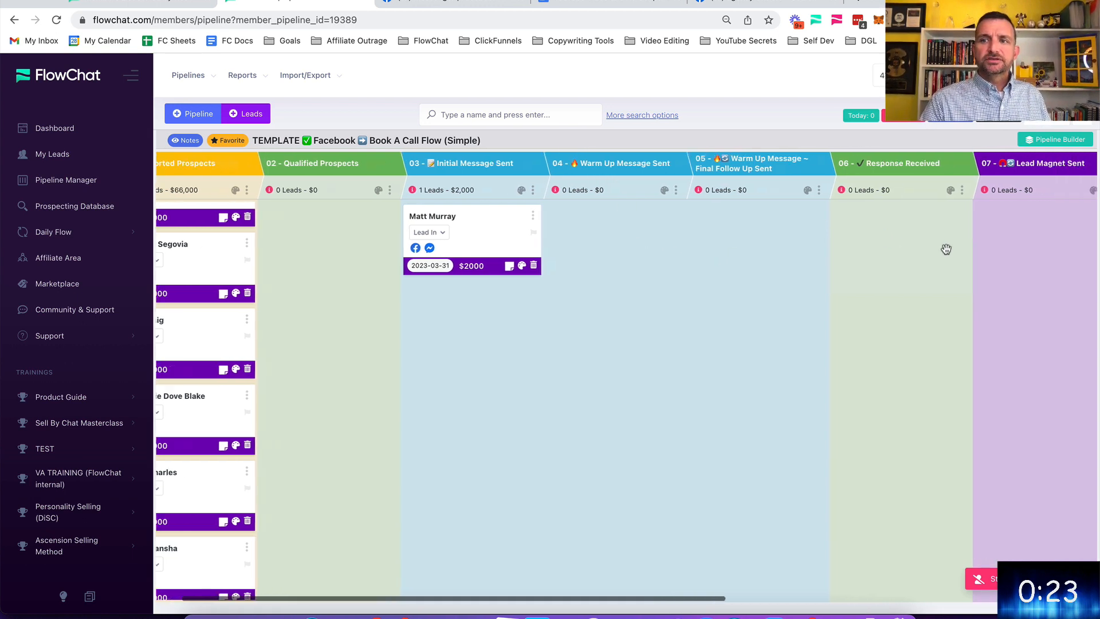
scroll(945, 248, right, 5)
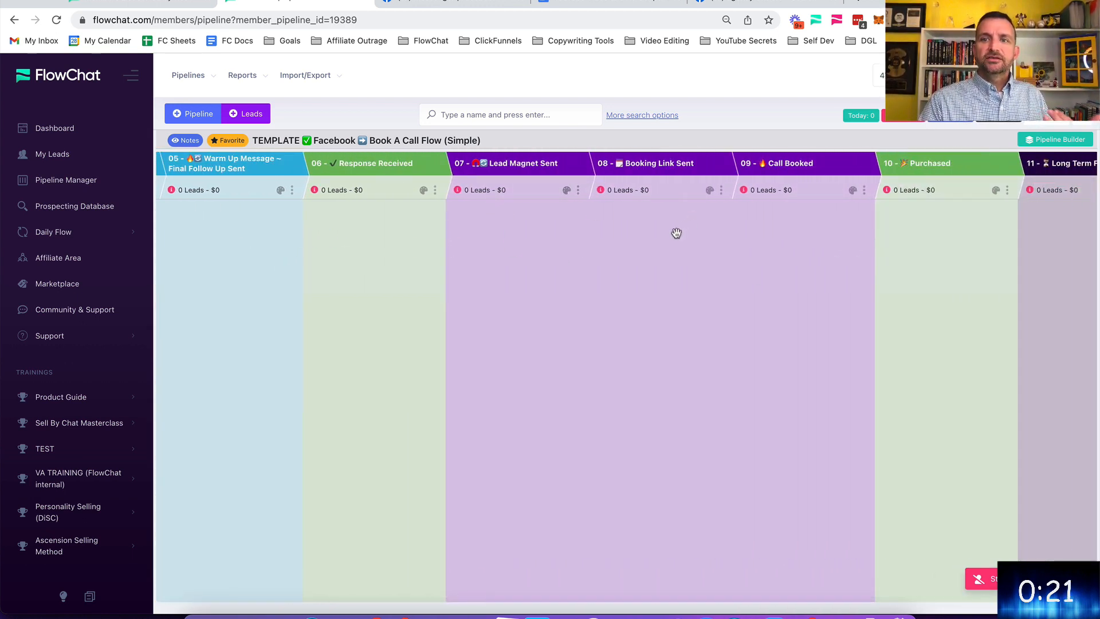
scroll(895, 245, right, 2)
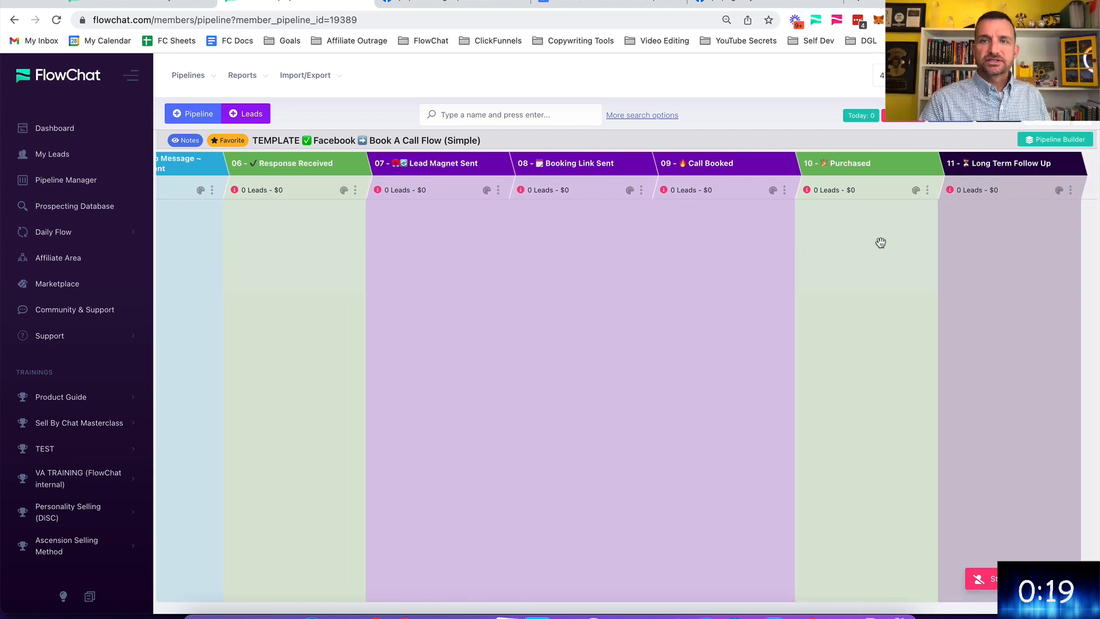